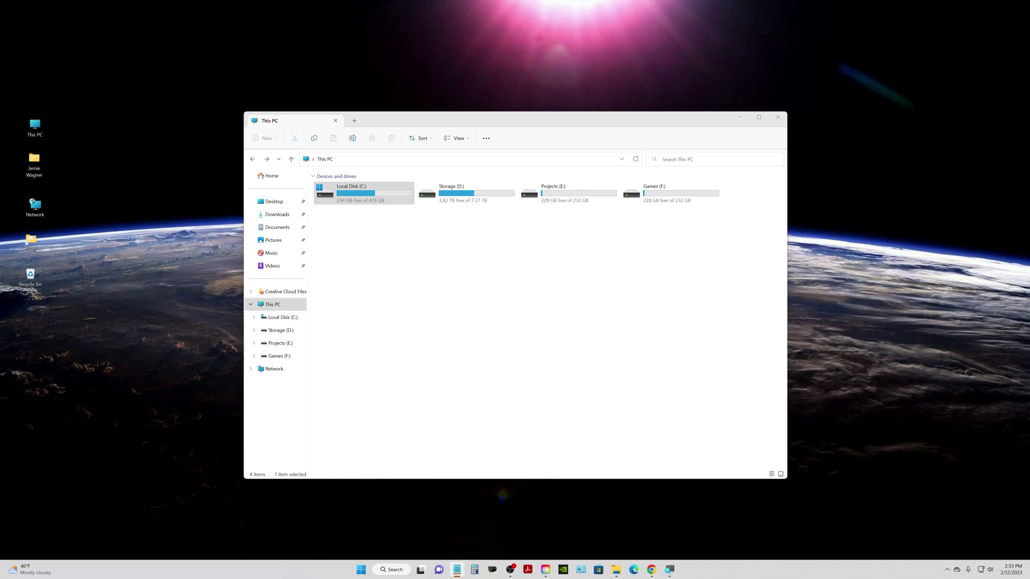
- Bring File Explorer to the front and select the Storage (D:) drive in This PC
key(alt+Tab)
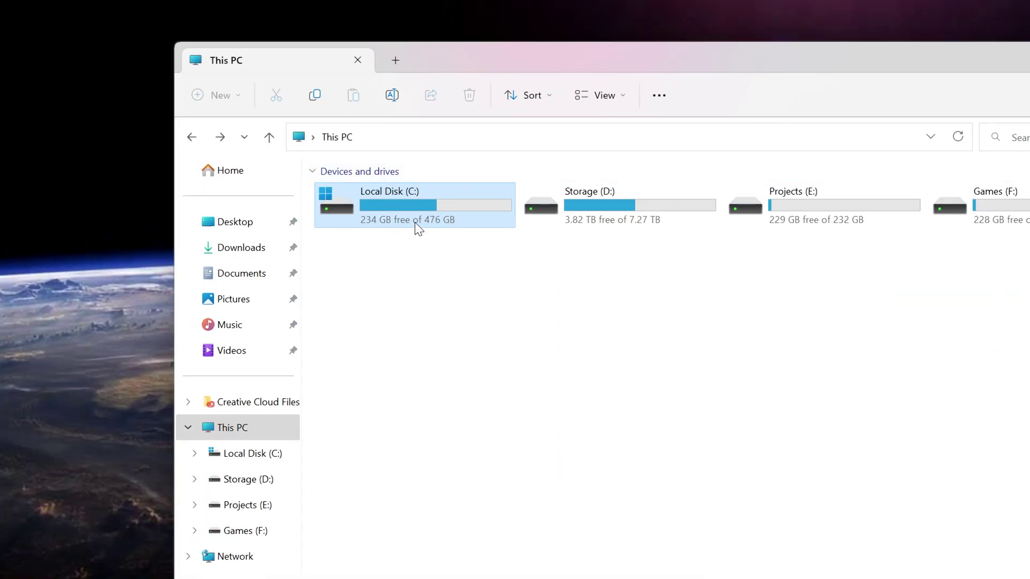
click(606, 211)
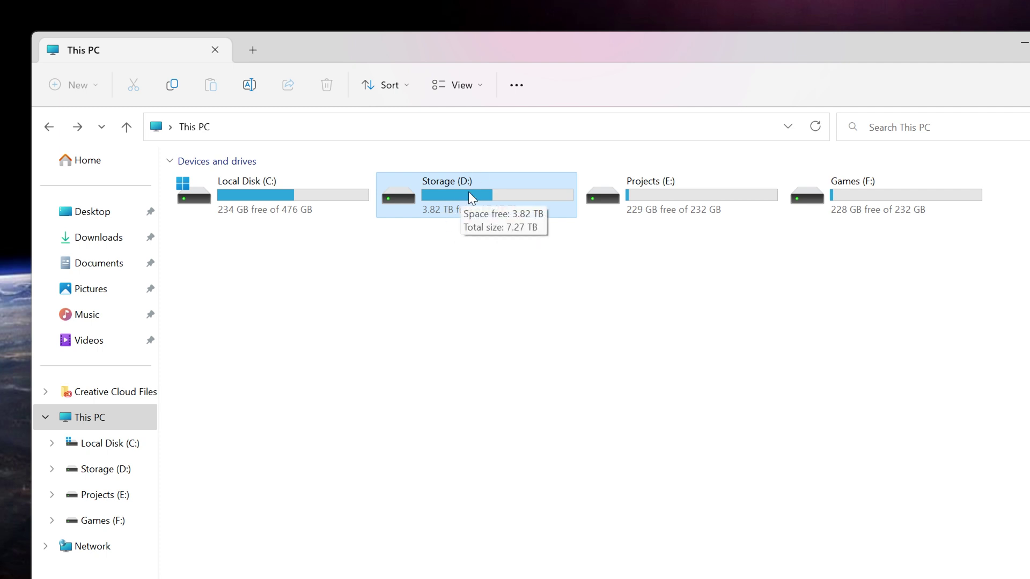
- Open Storage (D:) and its 2023 folder, then return to This PC
double_click(468, 192)
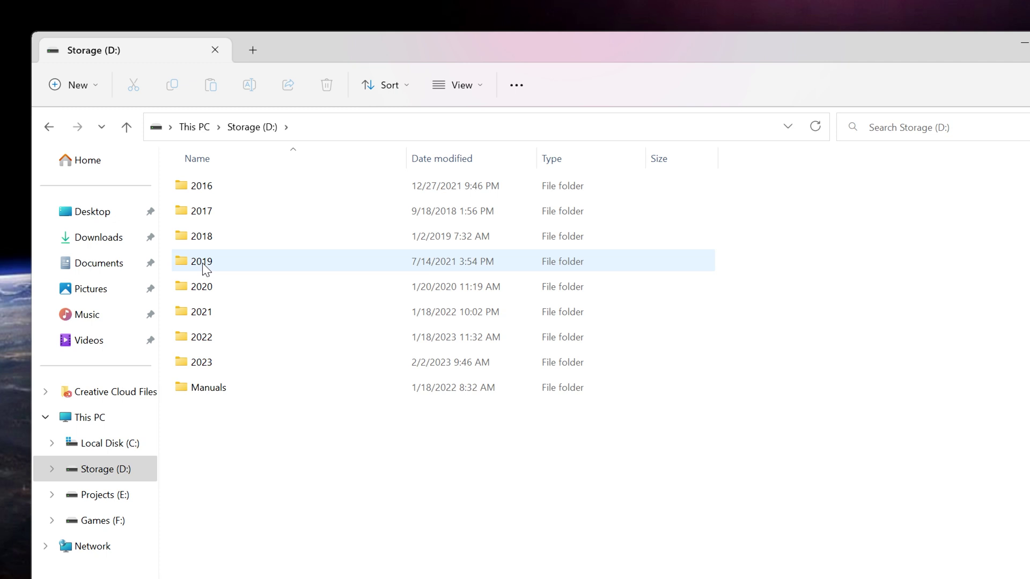
double_click(213, 362)
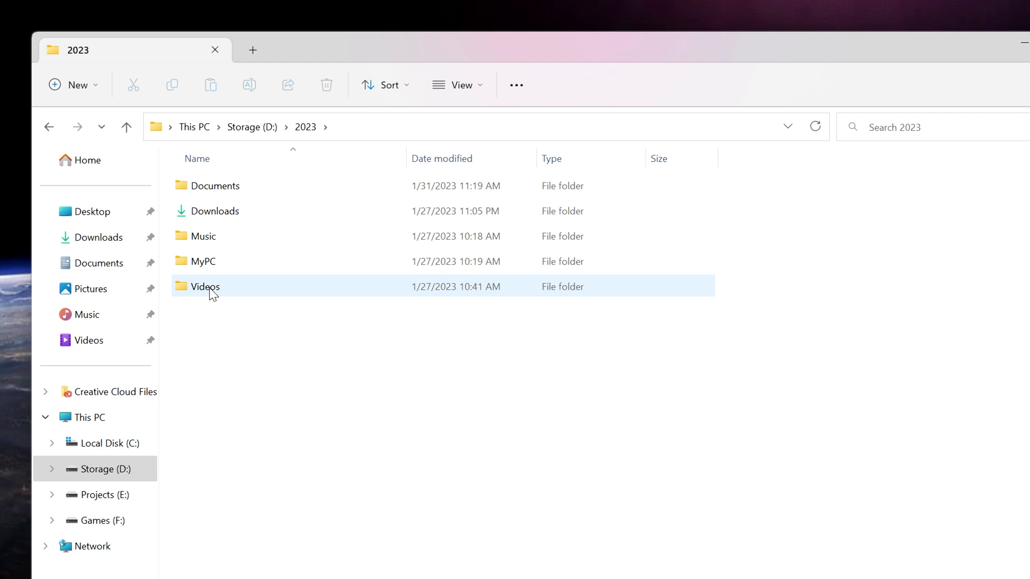
click(190, 127)
- Select the C:, D:, E: and F: drive tiles in turn, ending on Local Disk (C:), and reposition the window
click(263, 190)
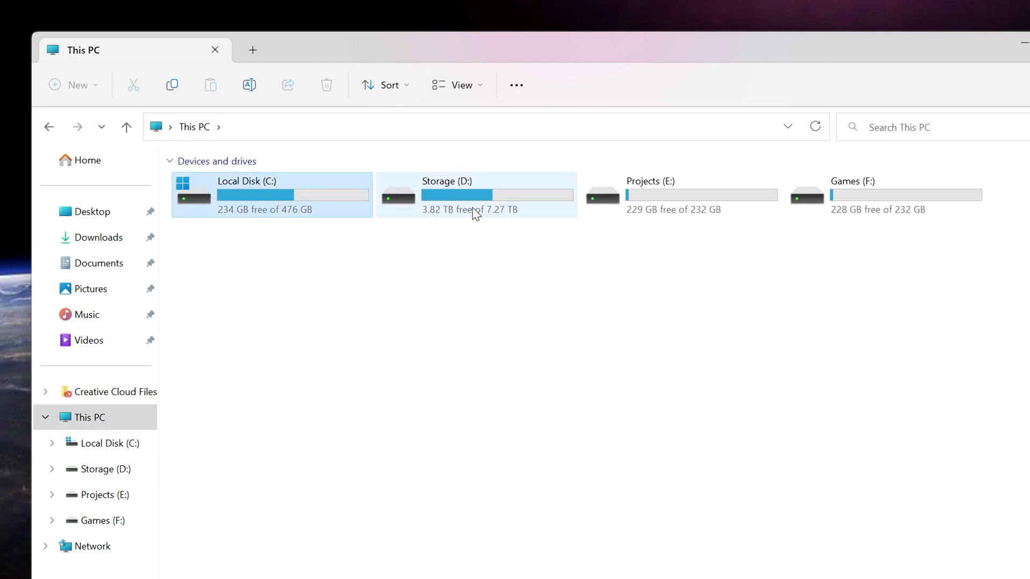
click(484, 200)
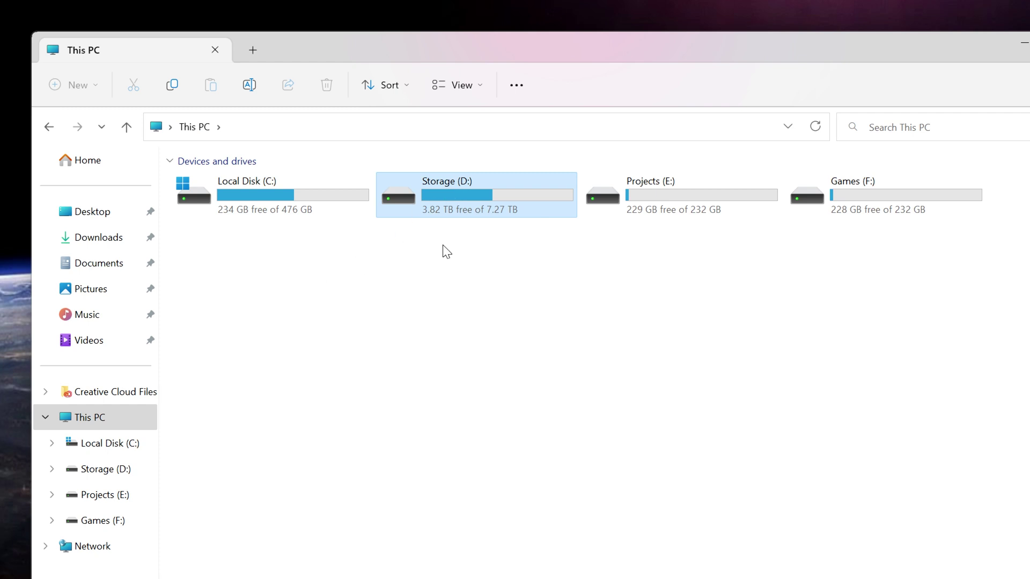
click(681, 187)
click(897, 192)
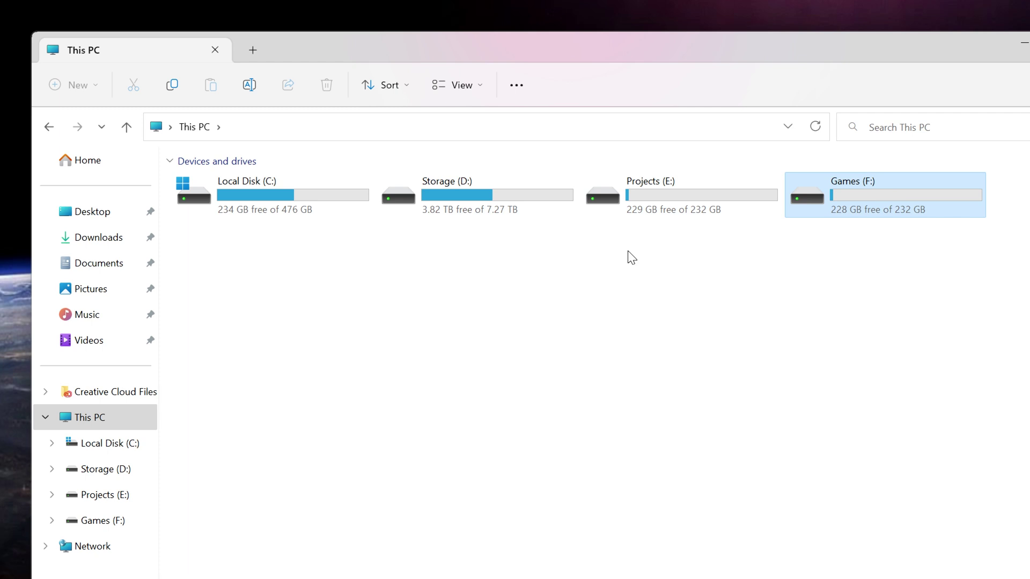
click(288, 190)
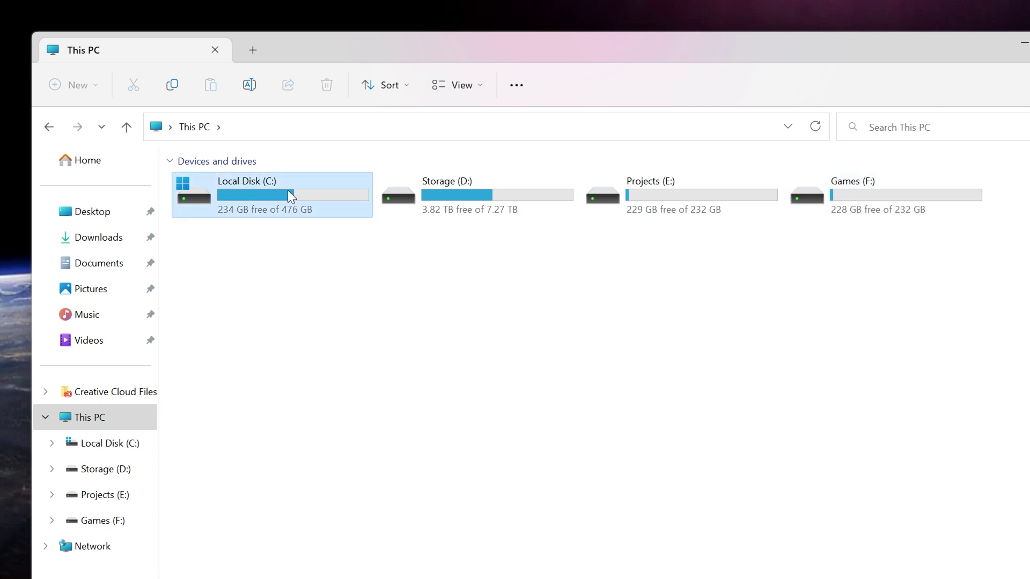
drag(357, 48, 530, 80)
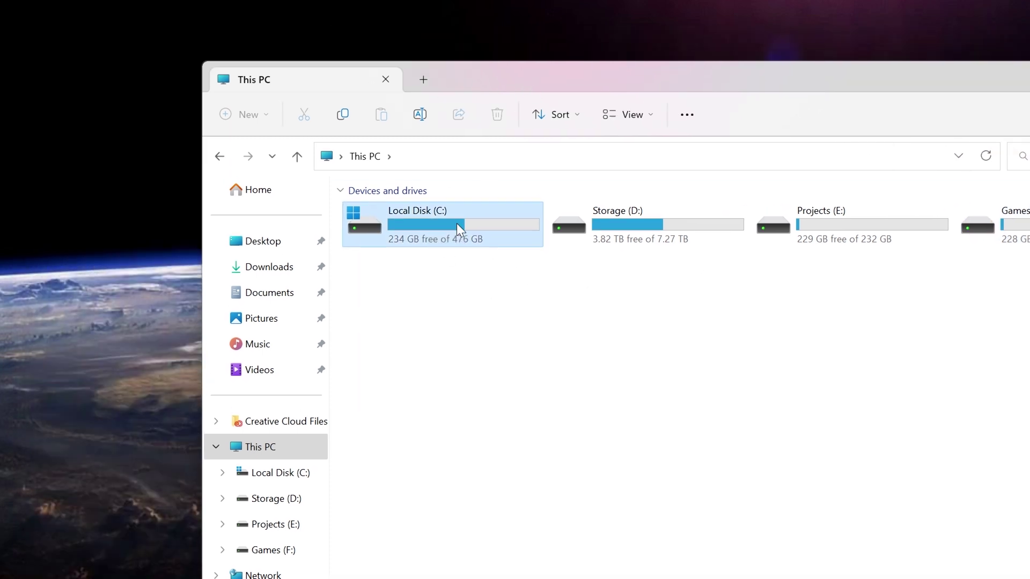
- Open Local Disk (C:) and view, then close, the Users folder's Properties
double_click(413, 222)
click(377, 291)
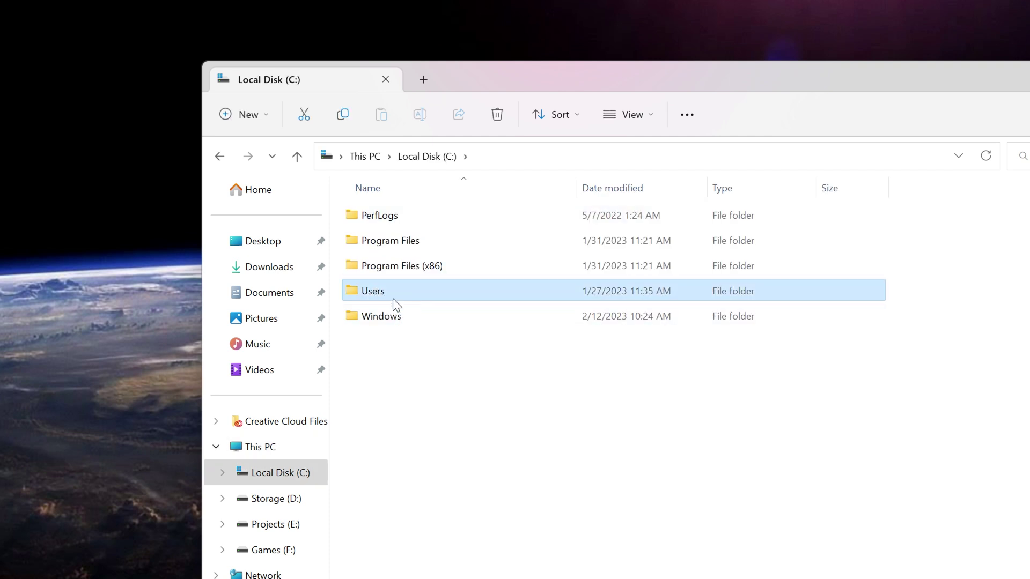
mouse_move(399, 290)
right_click(385, 294)
click(460, 526)
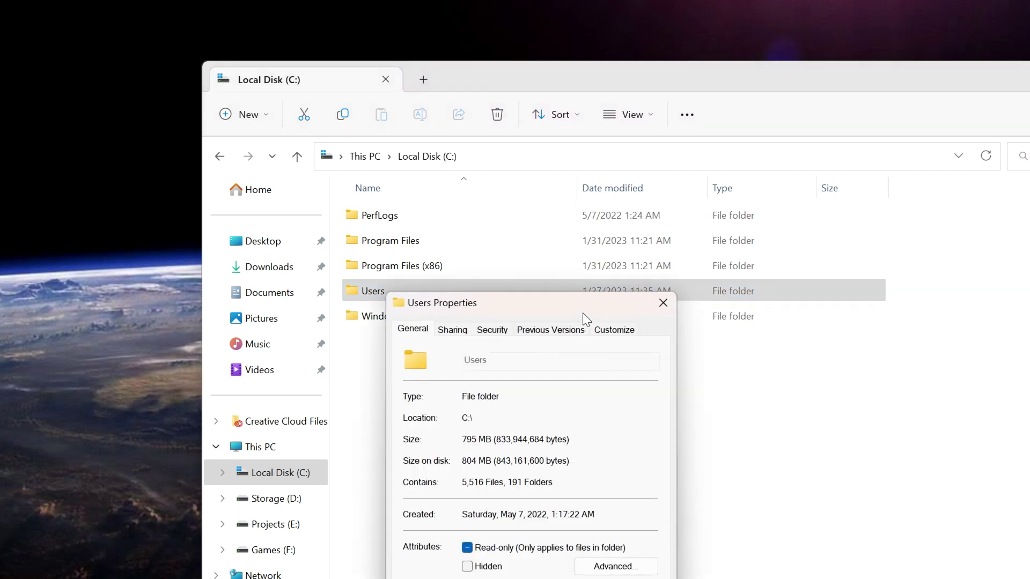
drag(583, 313, 638, 162)
click(717, 161)
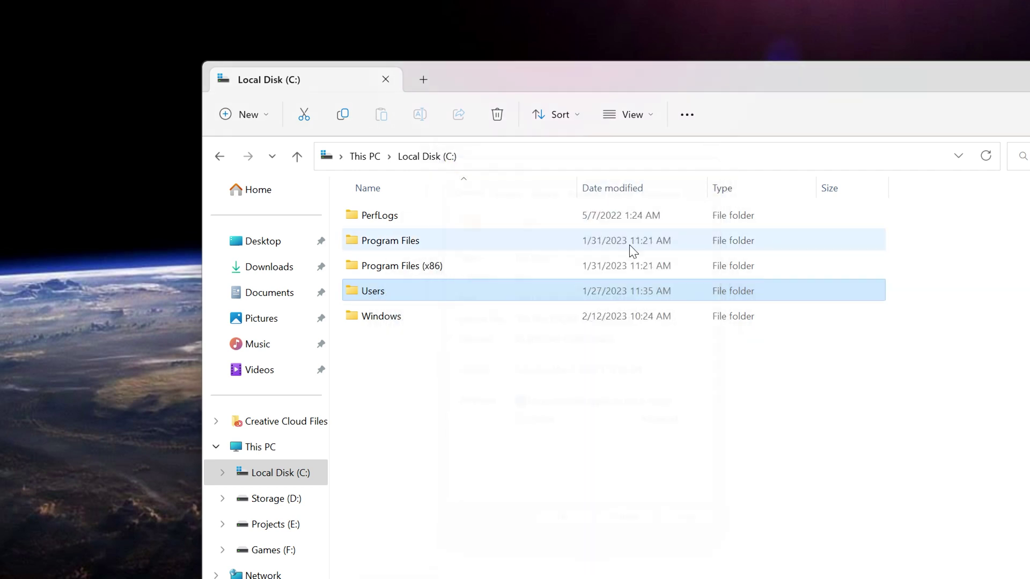
- Open Users and the user's profile folder, then select the Music folder
double_click(392, 291)
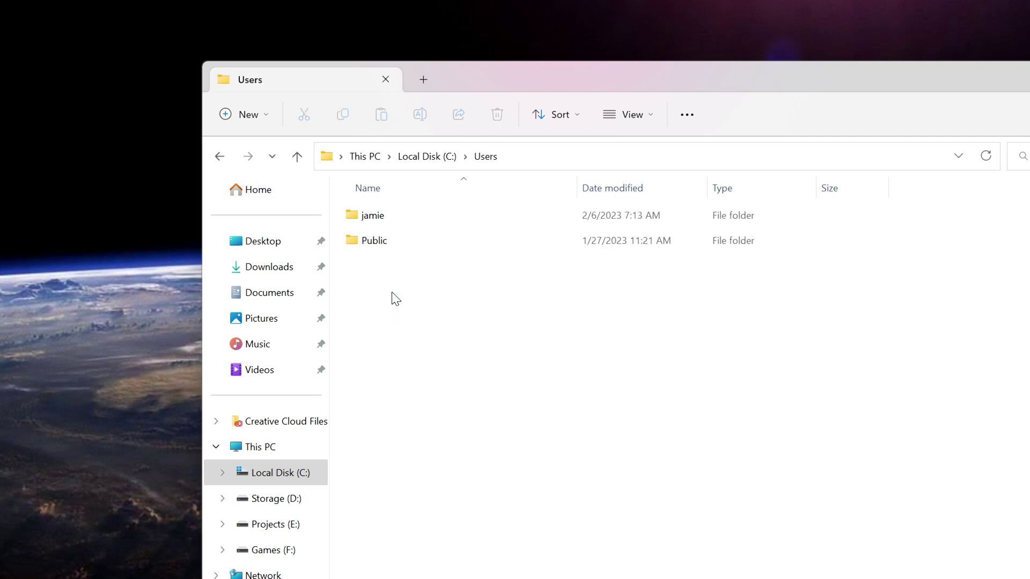
double_click(385, 219)
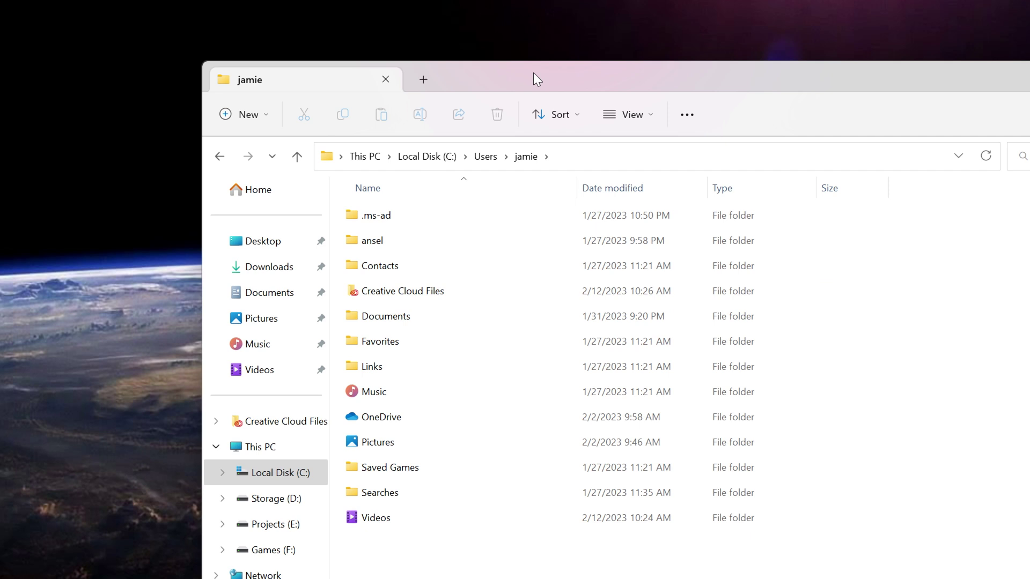
drag(534, 72, 567, 31)
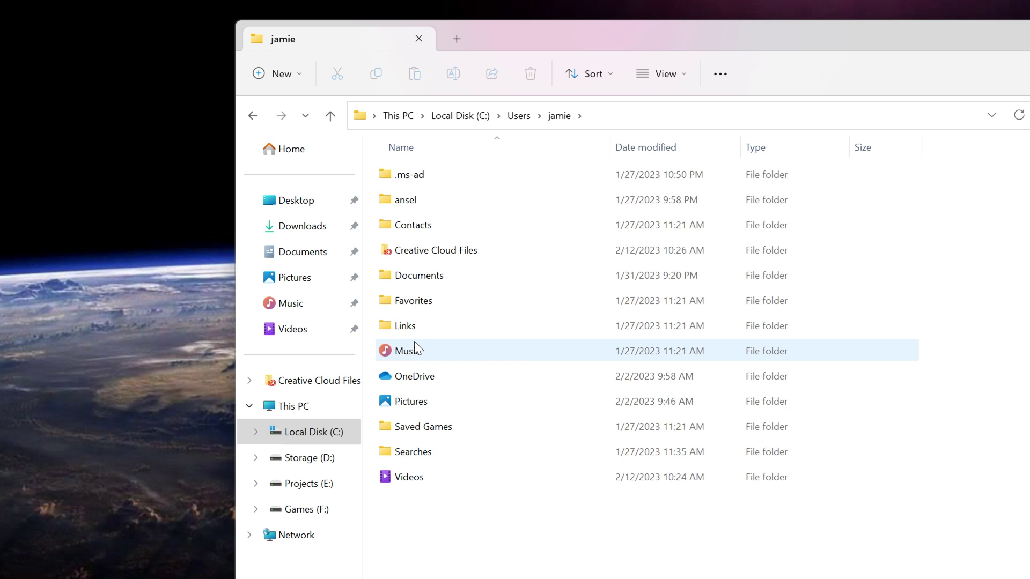
mouse_move(418, 356)
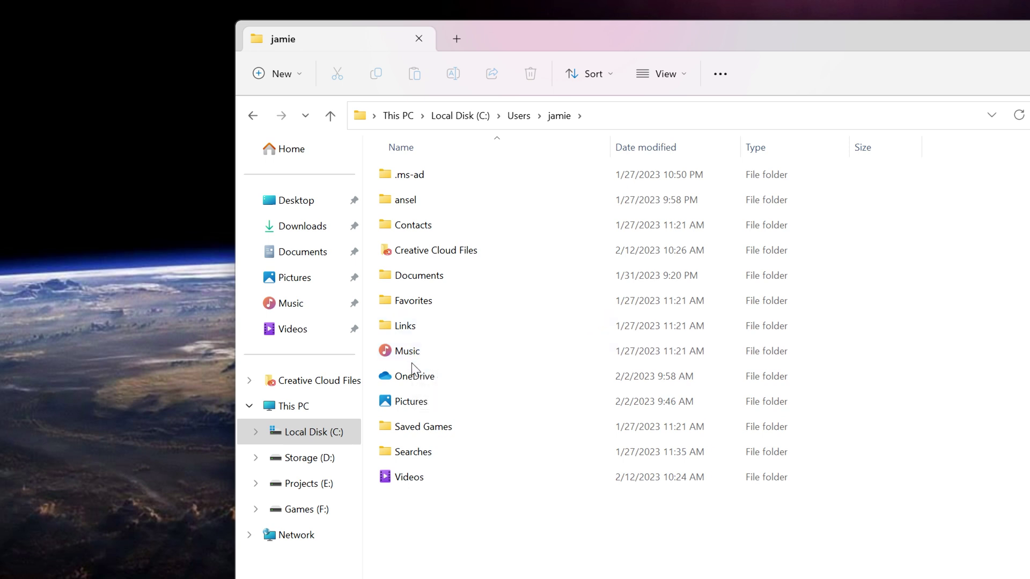
click(412, 355)
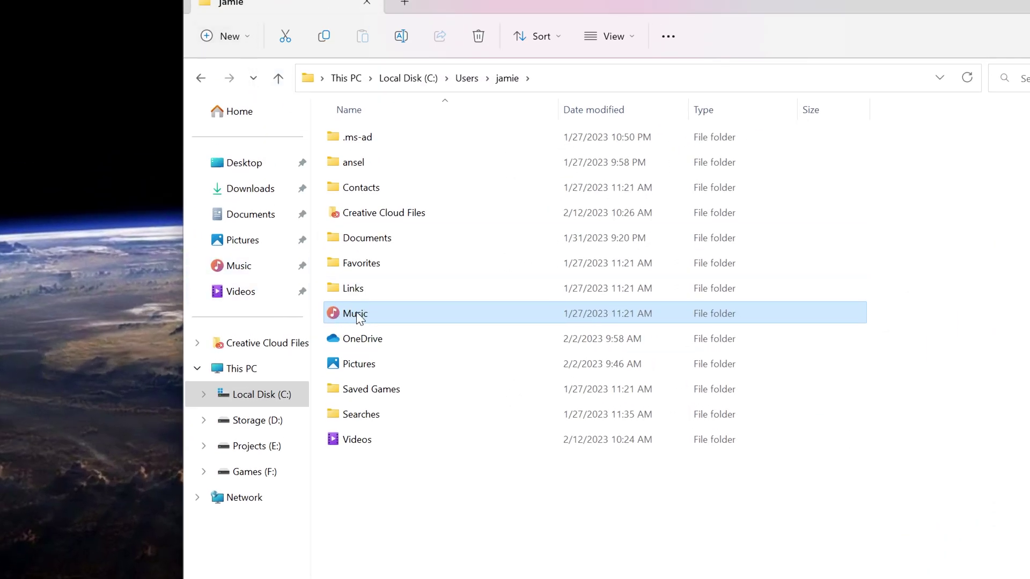
- Show the Location tab of Music Properties and restore the folder's default path
right_click(363, 315)
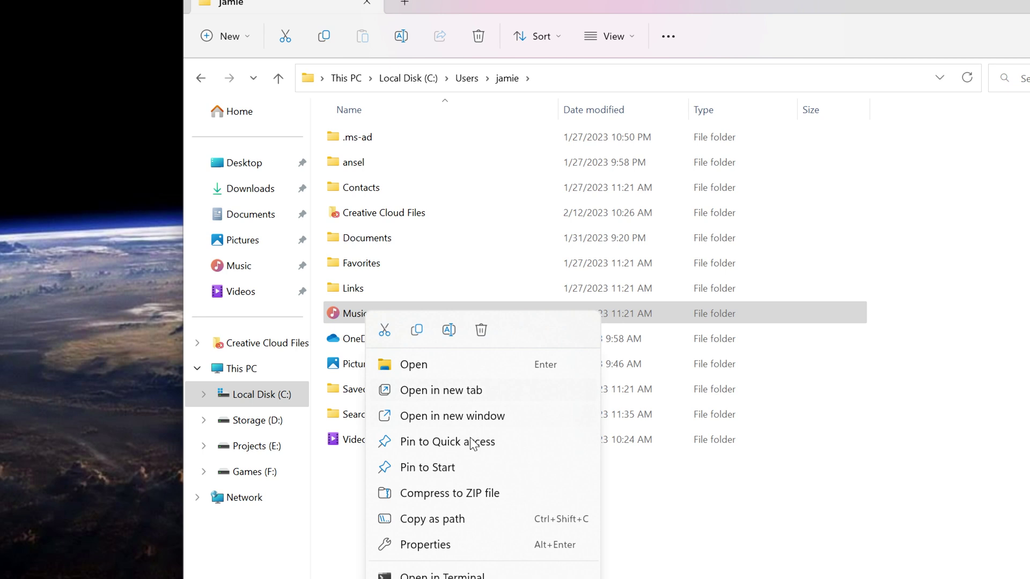
click(452, 544)
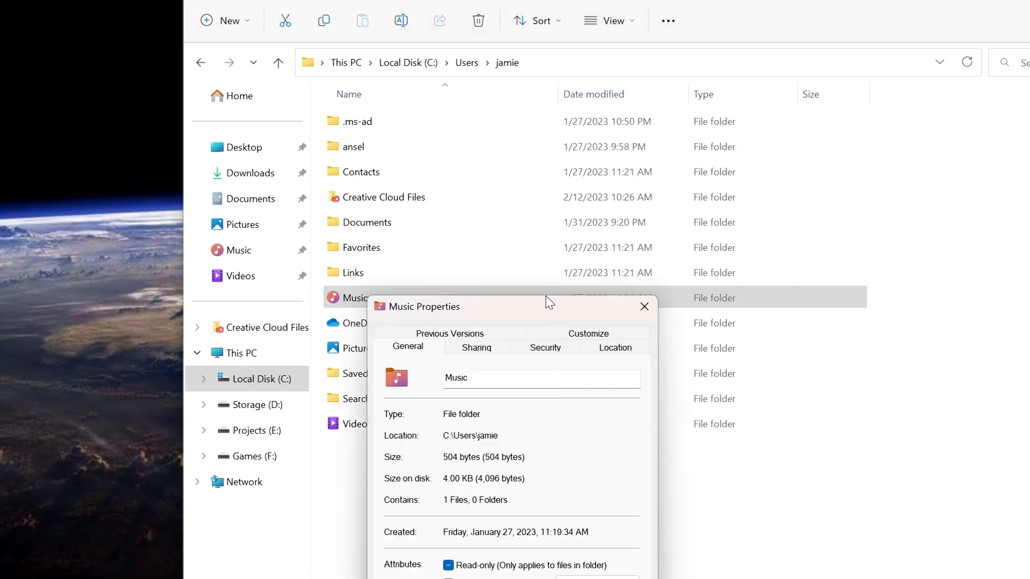
drag(545, 304, 584, 163)
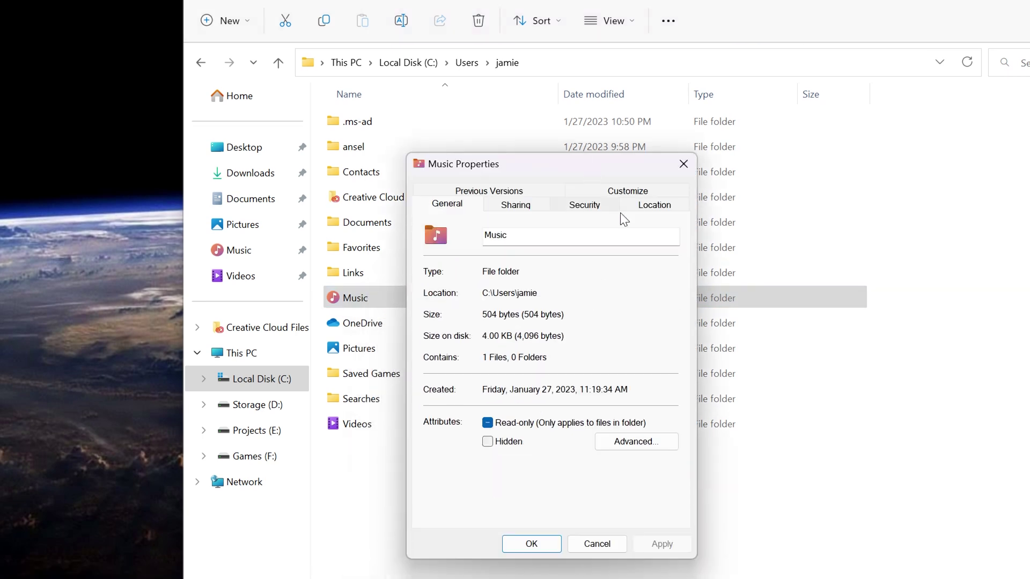
click(665, 205)
drag(590, 162, 642, 133)
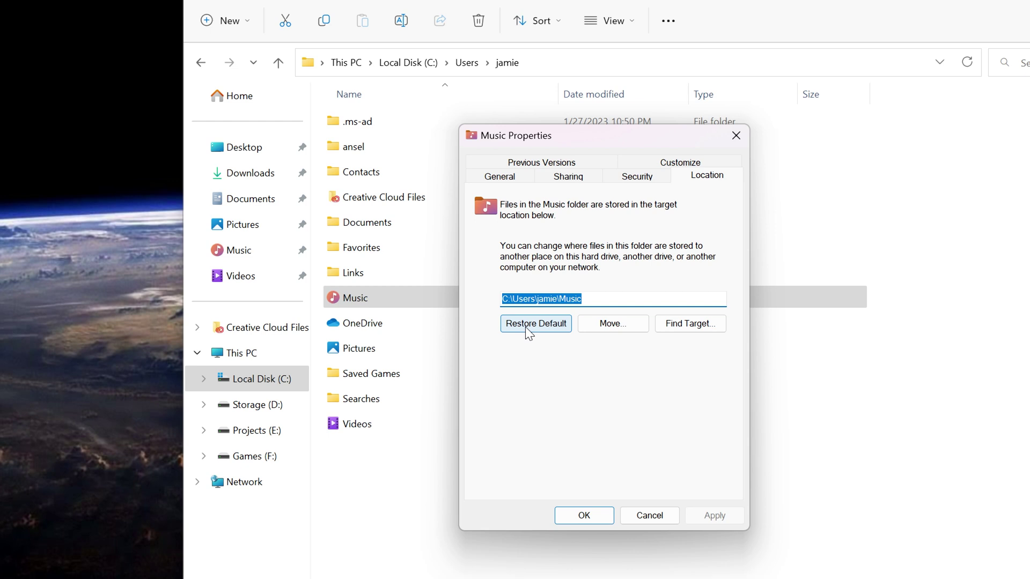
click(551, 328)
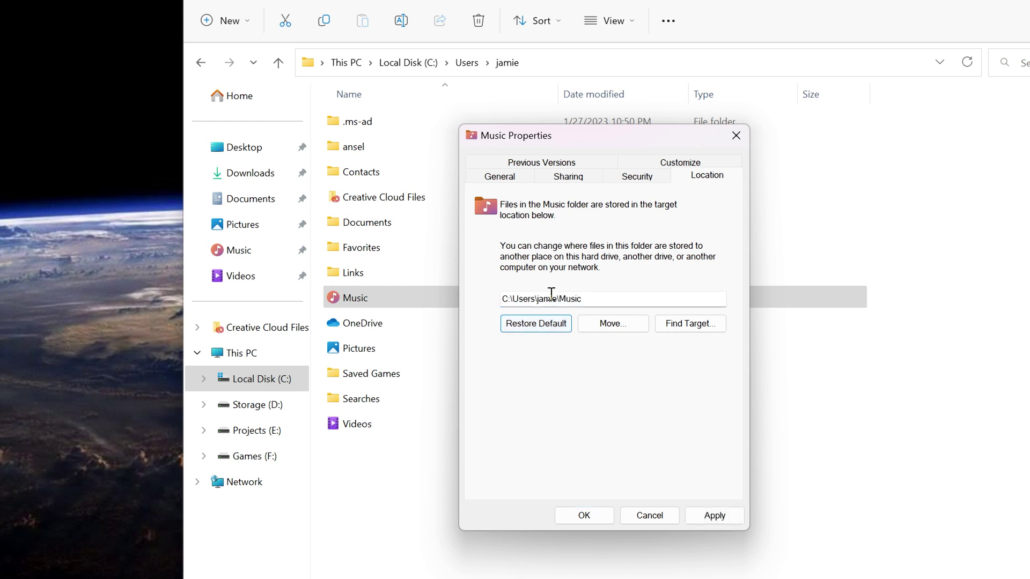
- Start a Move for Music, browse to This PC > Storage (D:) > 2023, and choose its Music folder
click(612, 324)
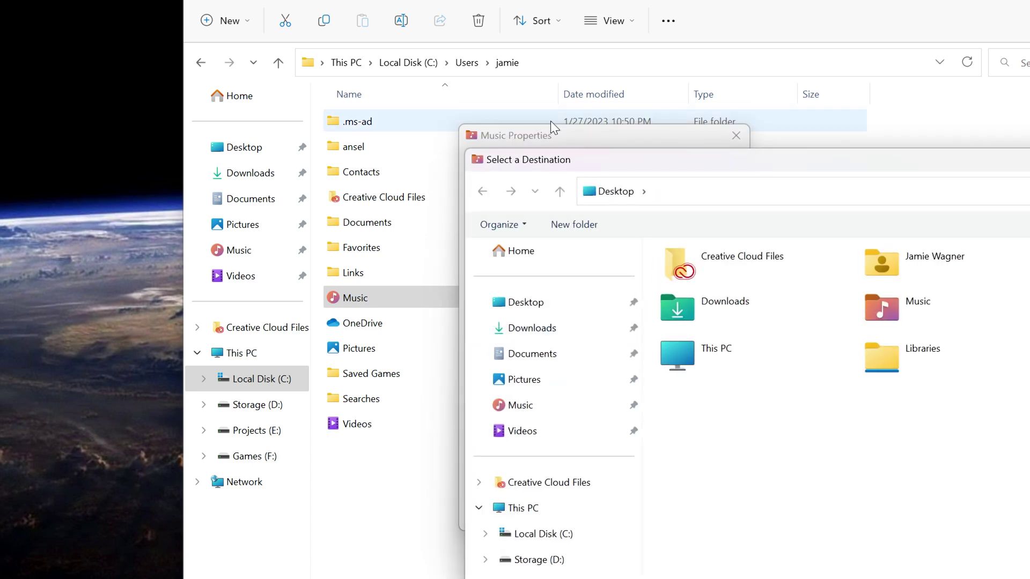
drag(638, 171, 332, 58)
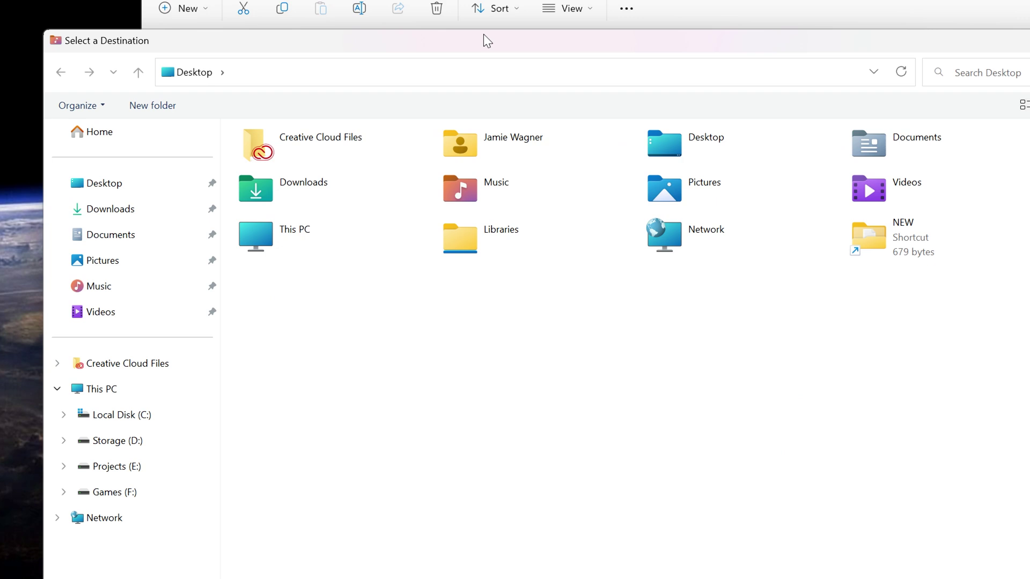
drag(487, 41, 511, 37)
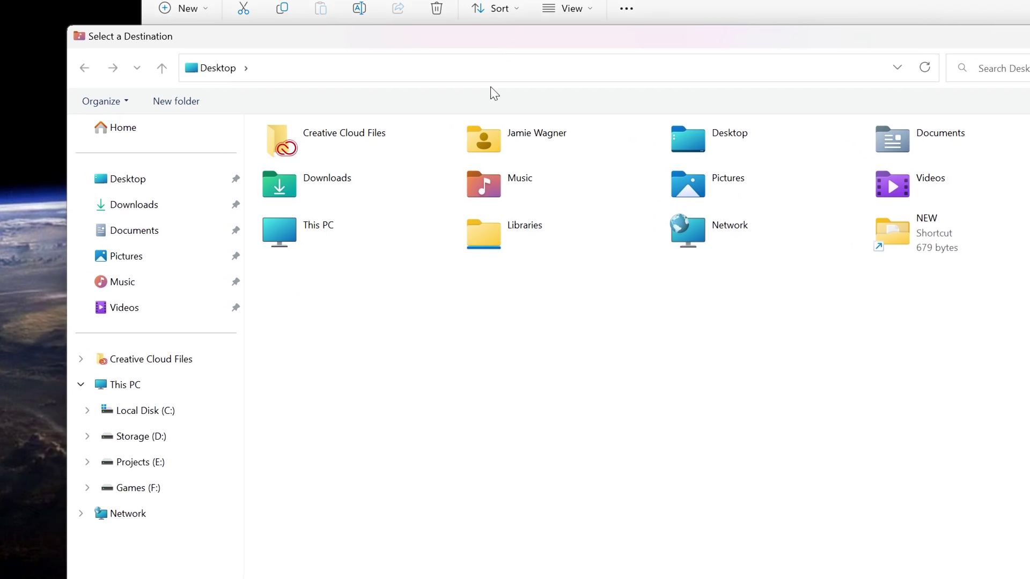
right_click(322, 247)
click(354, 253)
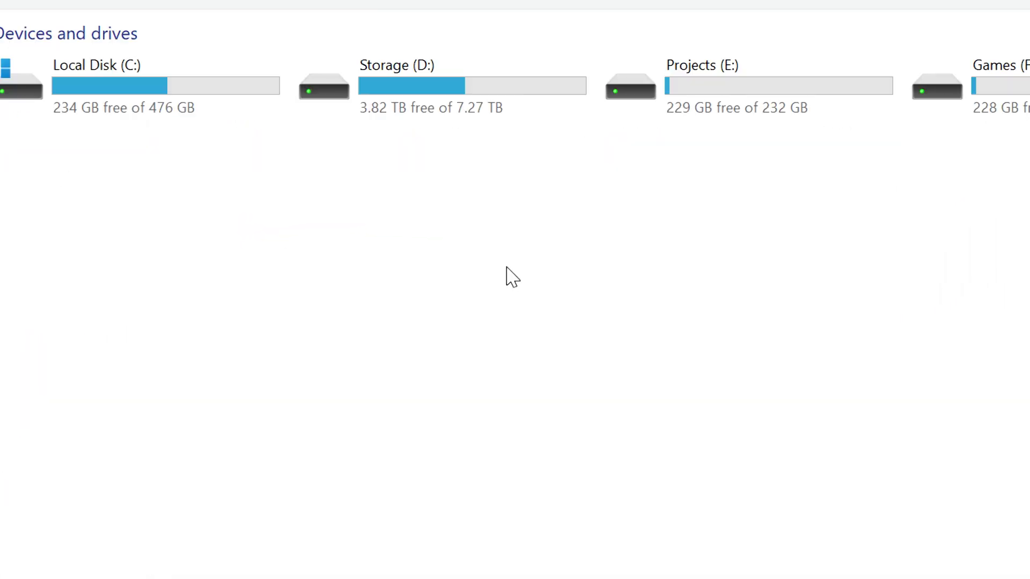
double_click(443, 77)
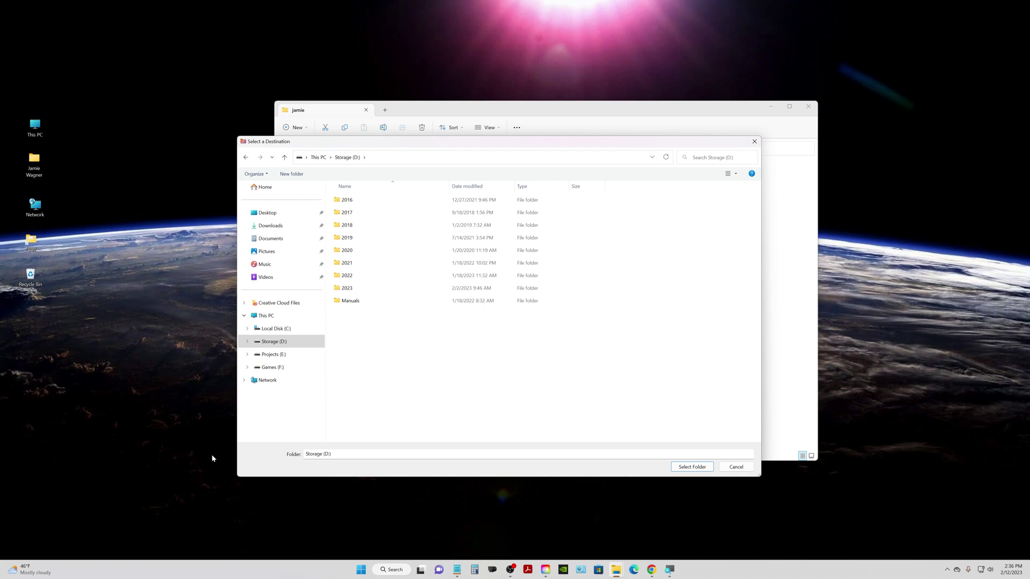
click(353, 289)
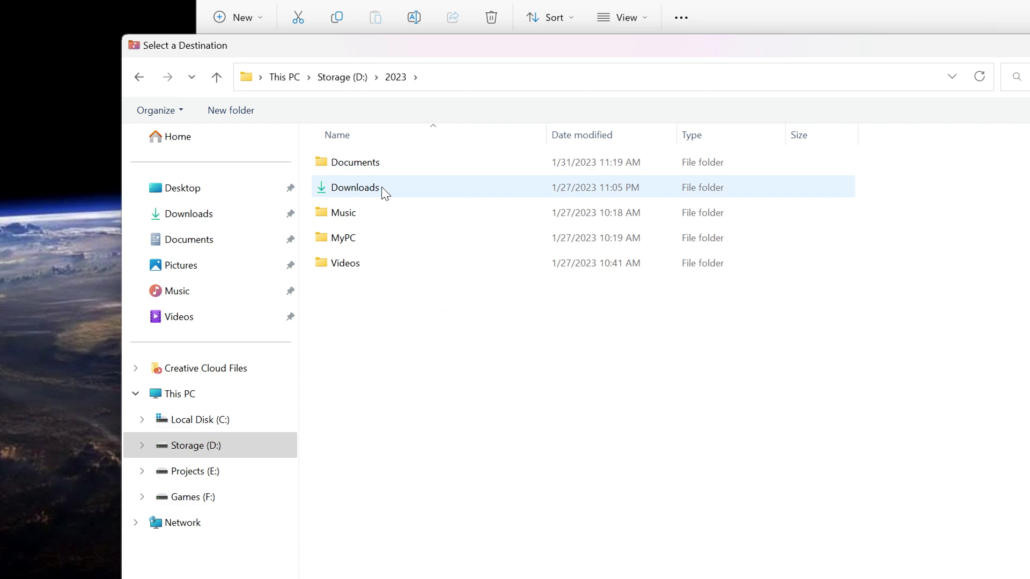
click(354, 214)
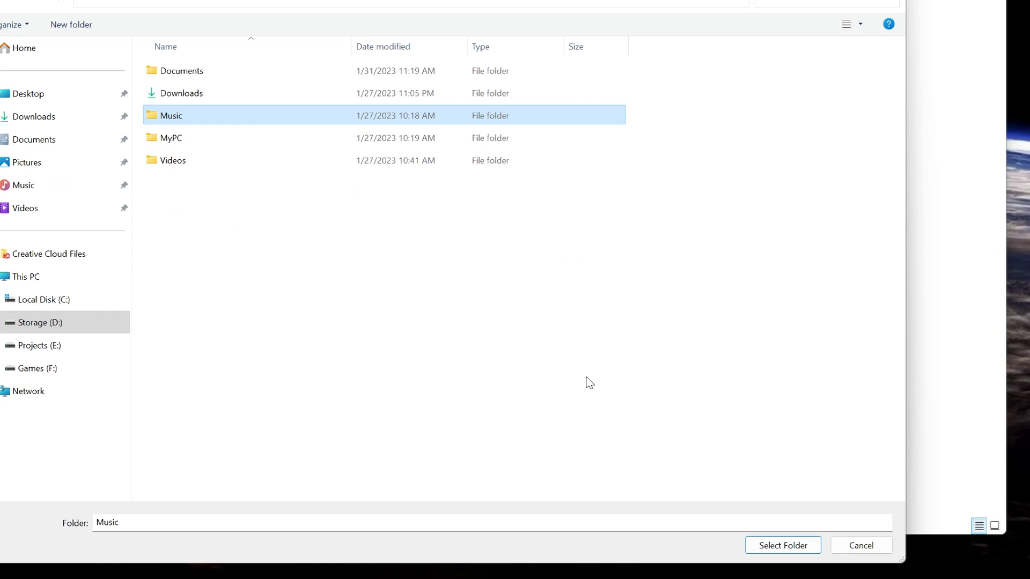
- Confirm D:\2023\Music, apply it, agree to move the existing files, and close Music Properties
click(803, 535)
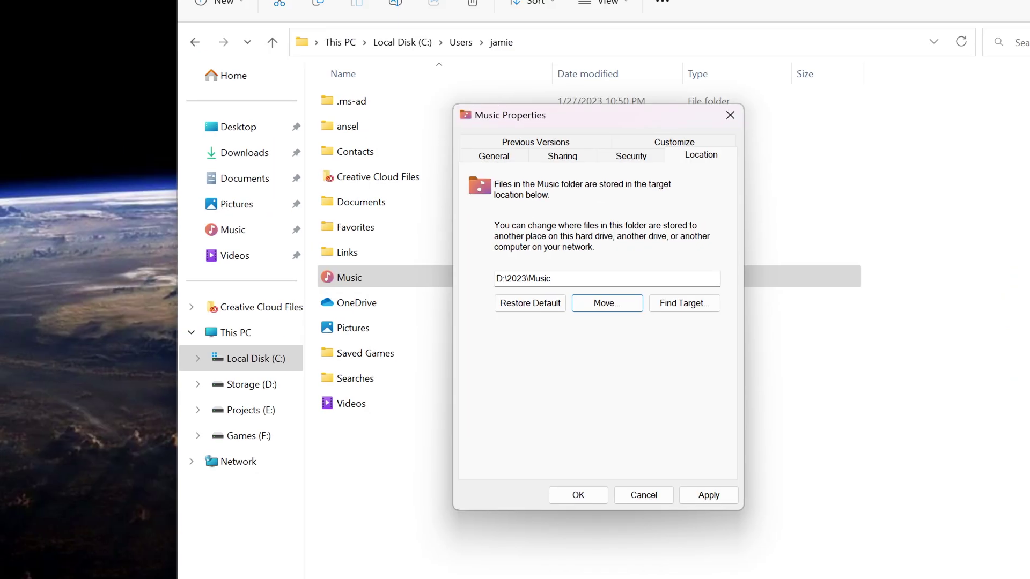
double_click(556, 280)
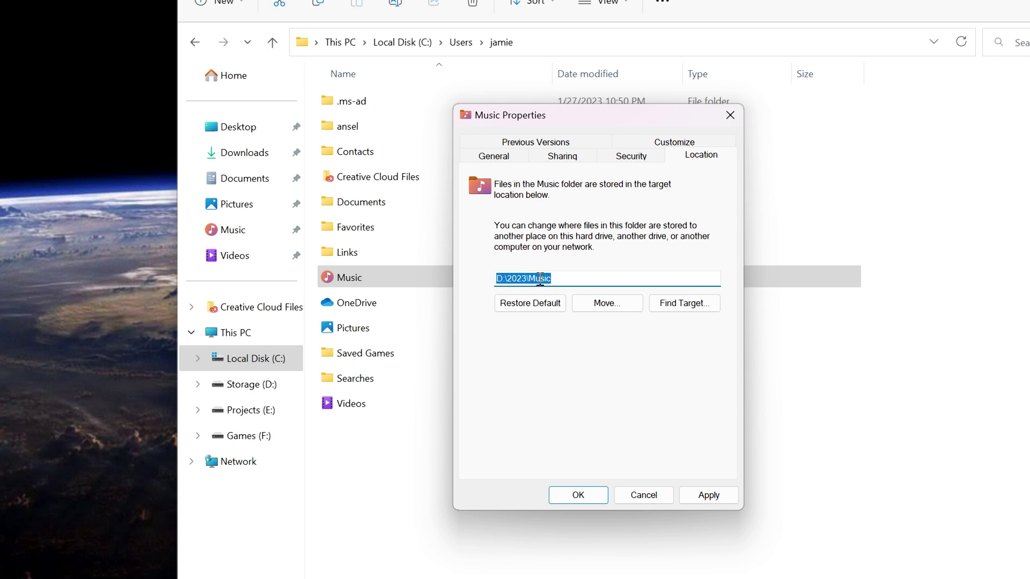
click(708, 495)
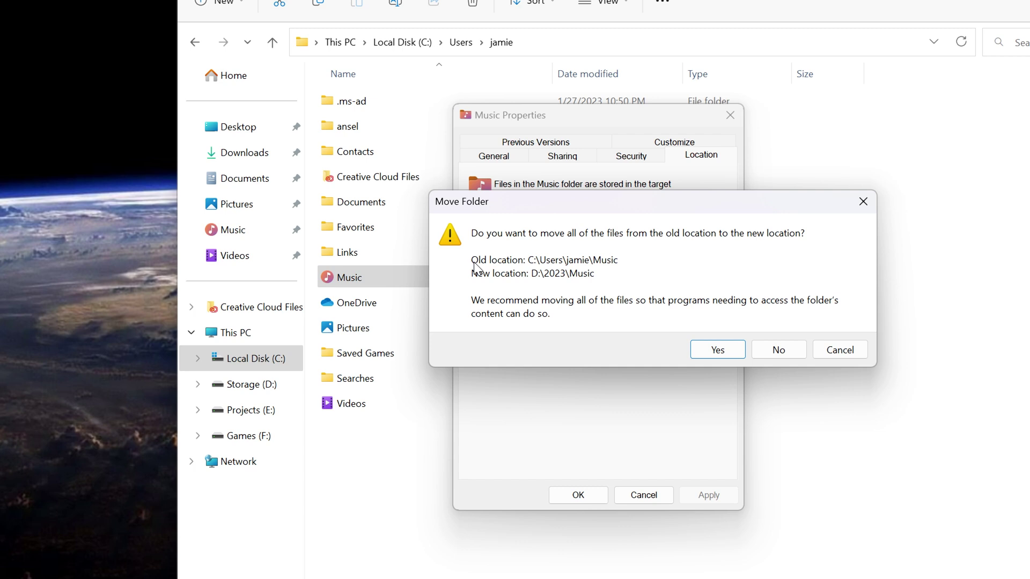
click(714, 351)
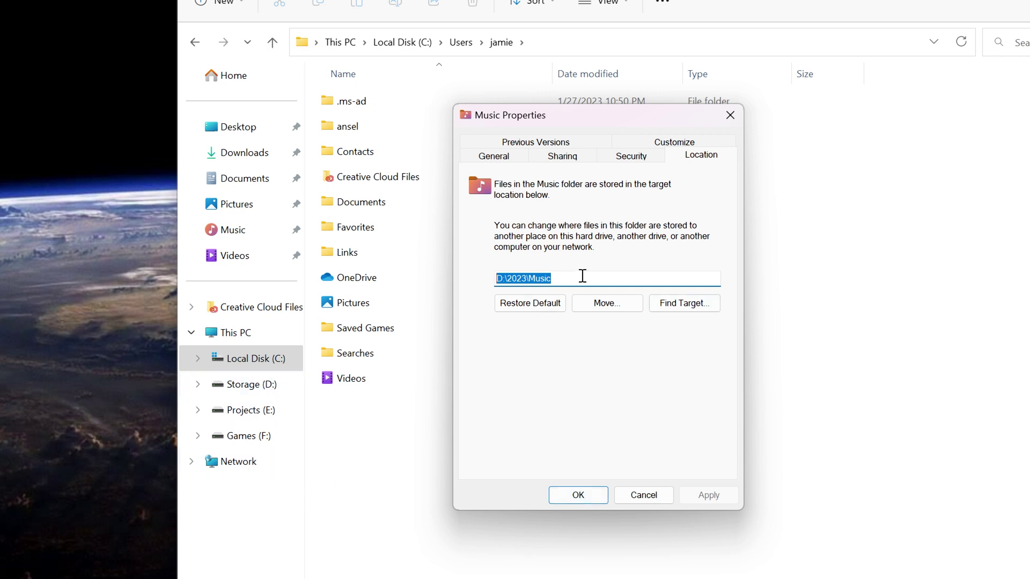
click(577, 495)
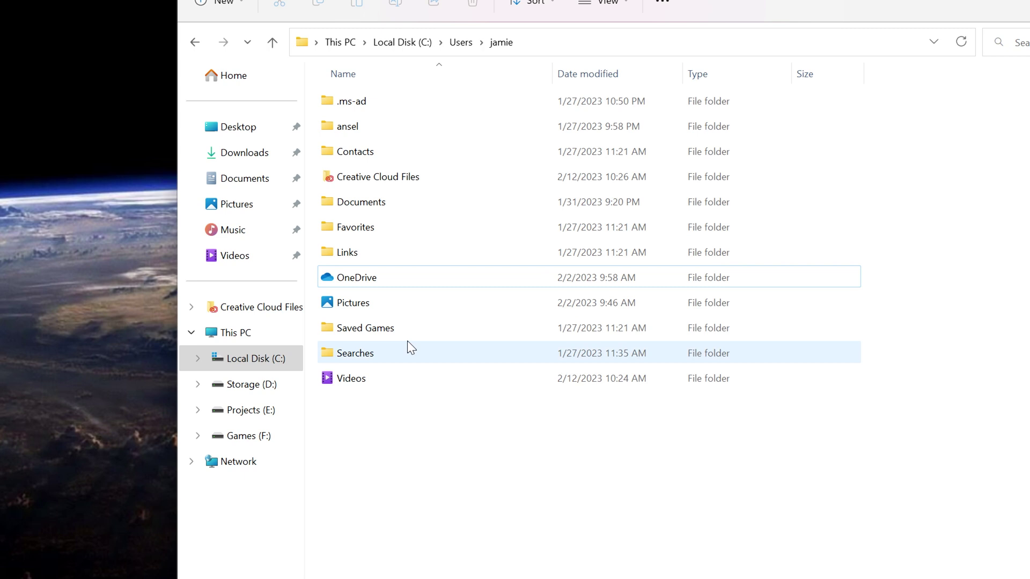
- Open the Location tab of Pictures Properties and start choosing a new location with Move
right_click(360, 300)
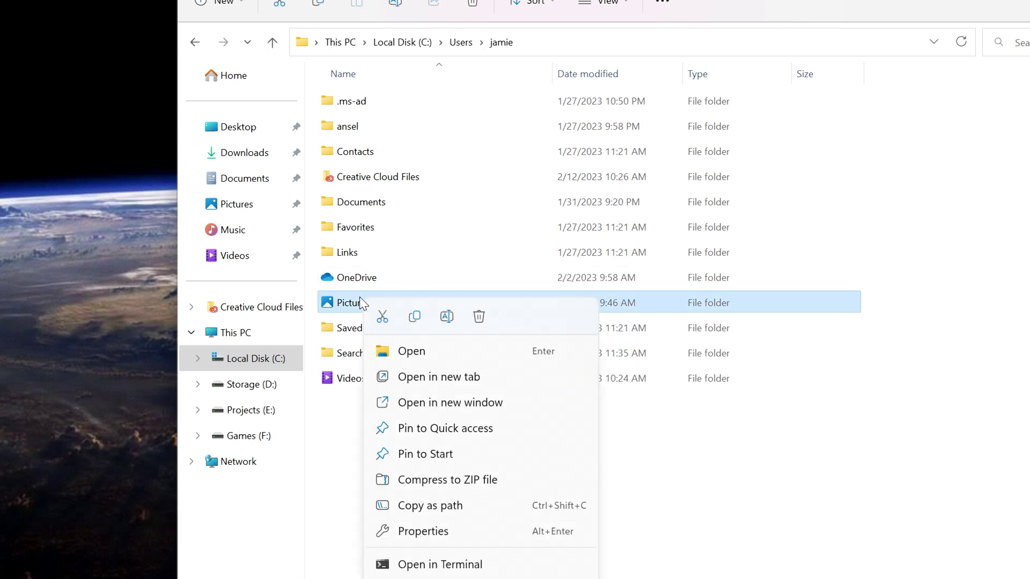
click(426, 532)
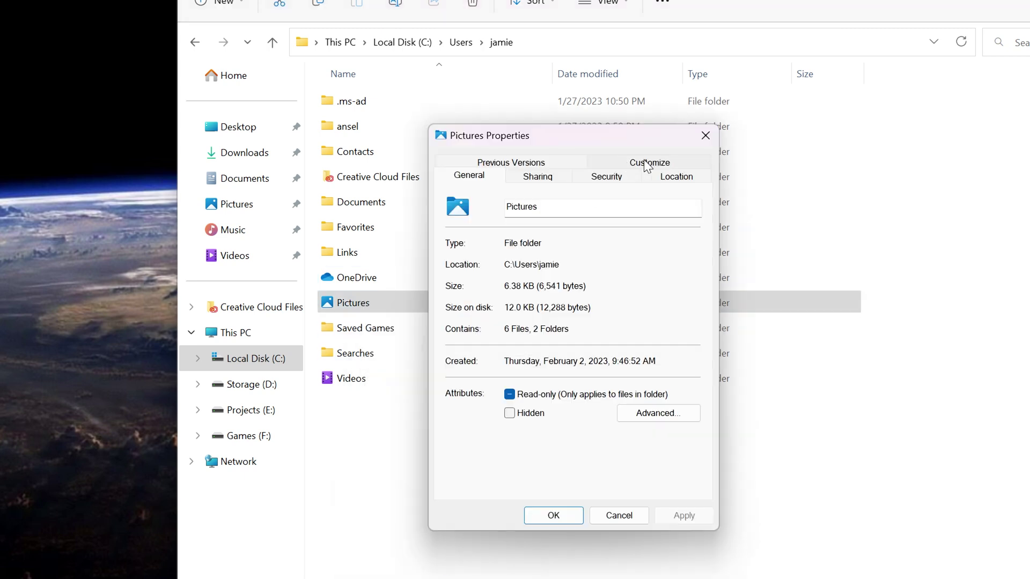
click(679, 182)
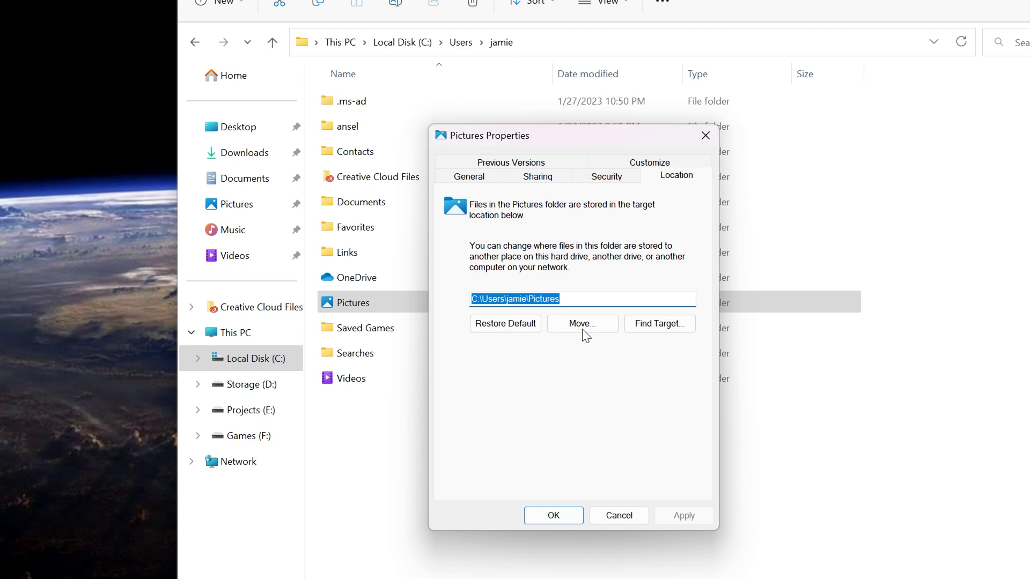
double_click(505, 299)
click(582, 324)
- Browse the destination chooser to This PC > Storage (D:) > 2023
drag(747, 161, 513, 43)
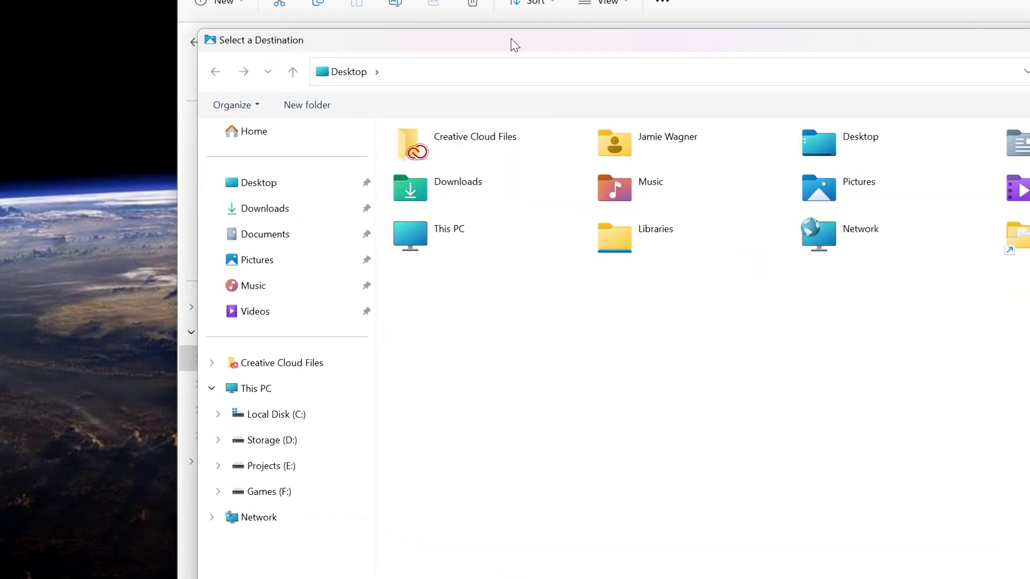
double_click(424, 236)
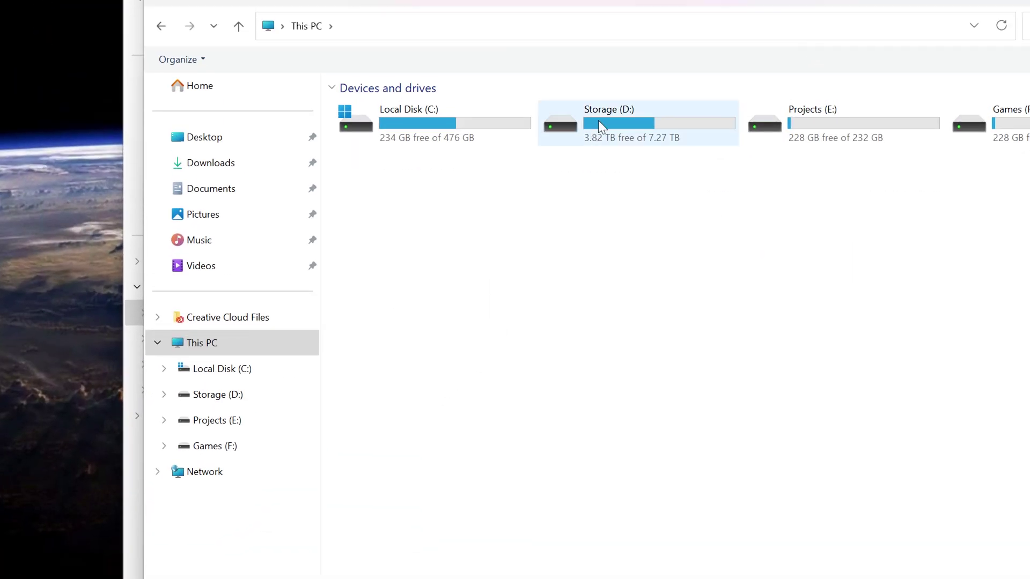
double_click(511, 210)
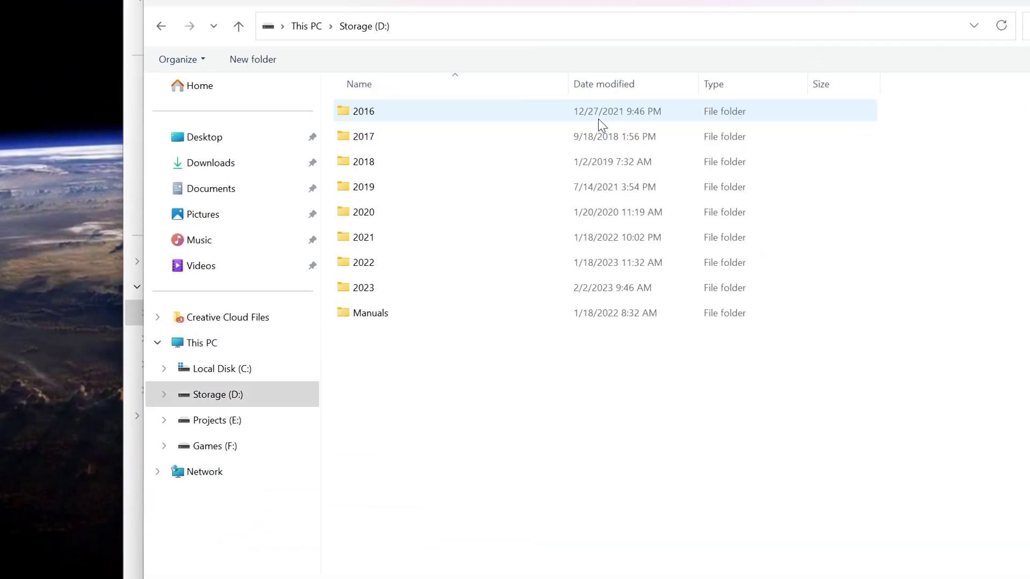
double_click(363, 288)
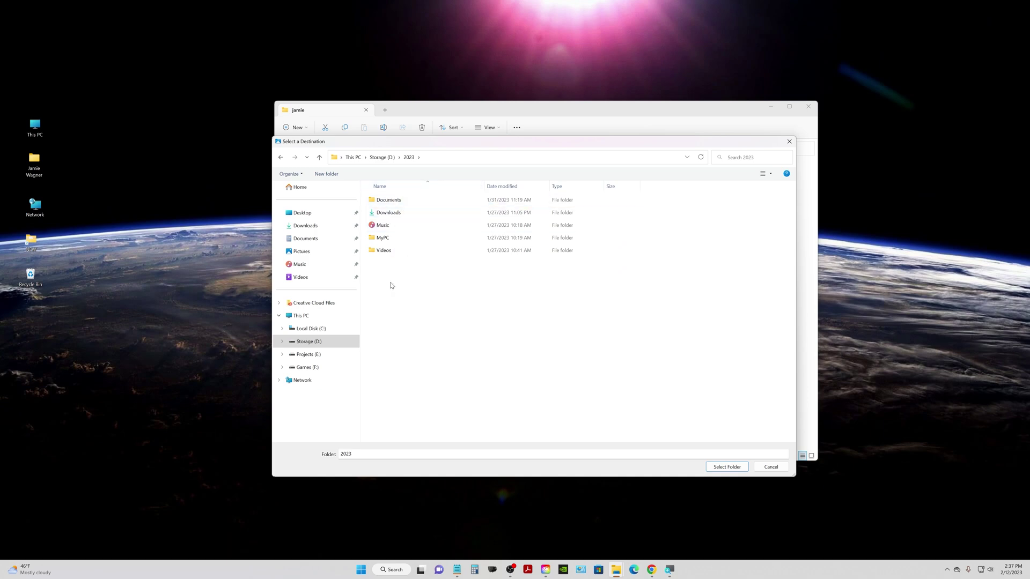
- Create a new folder named Pictures inside D:\2023 and select it
right_click(391, 285)
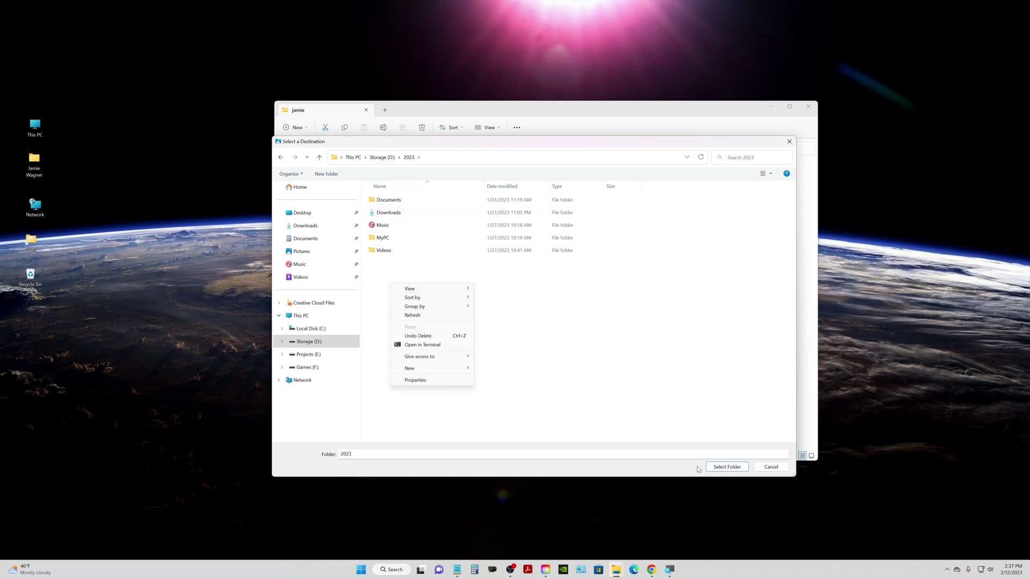
click(489, 370)
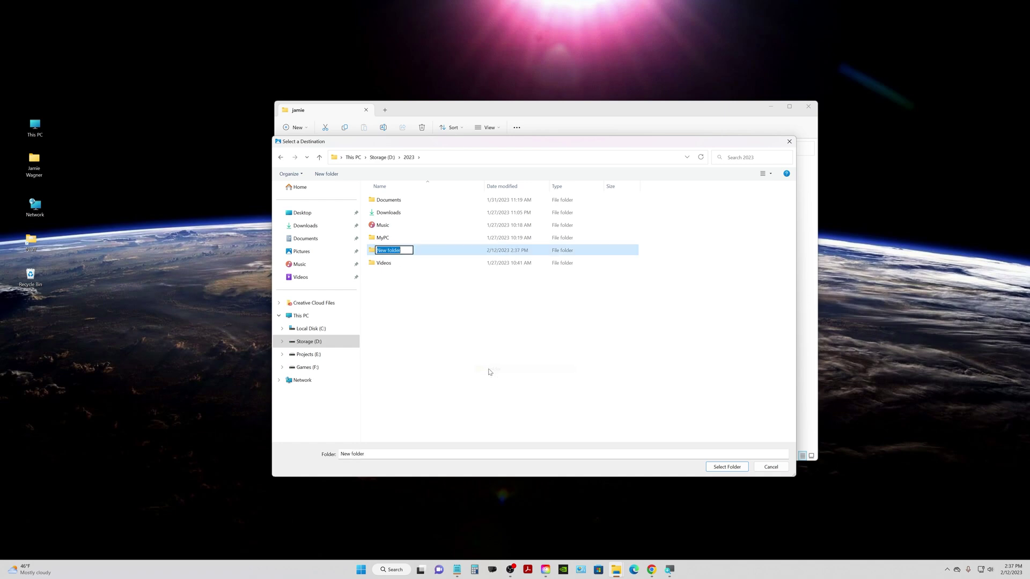
text(Pictures)
click(494, 377)
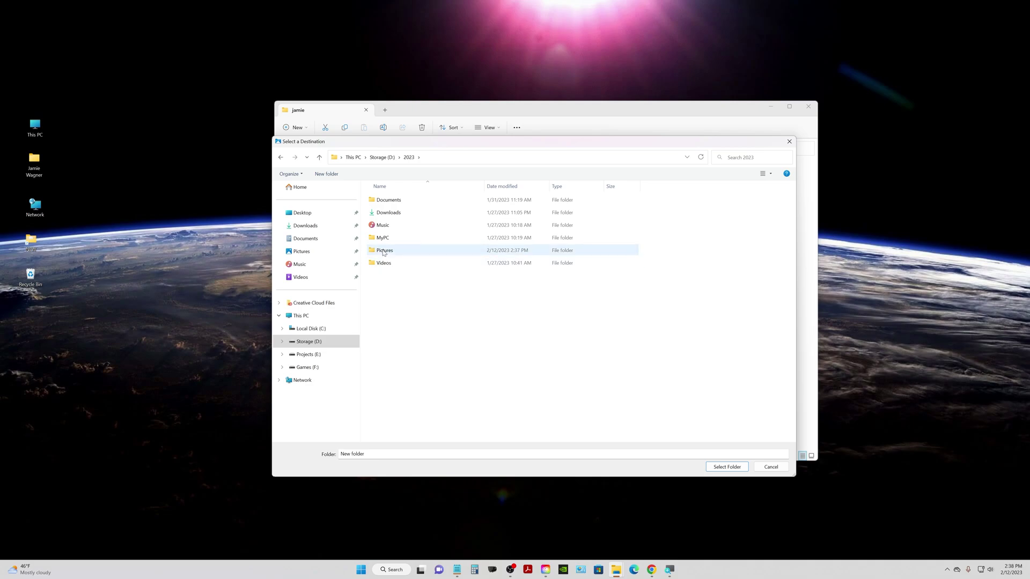
click(384, 251)
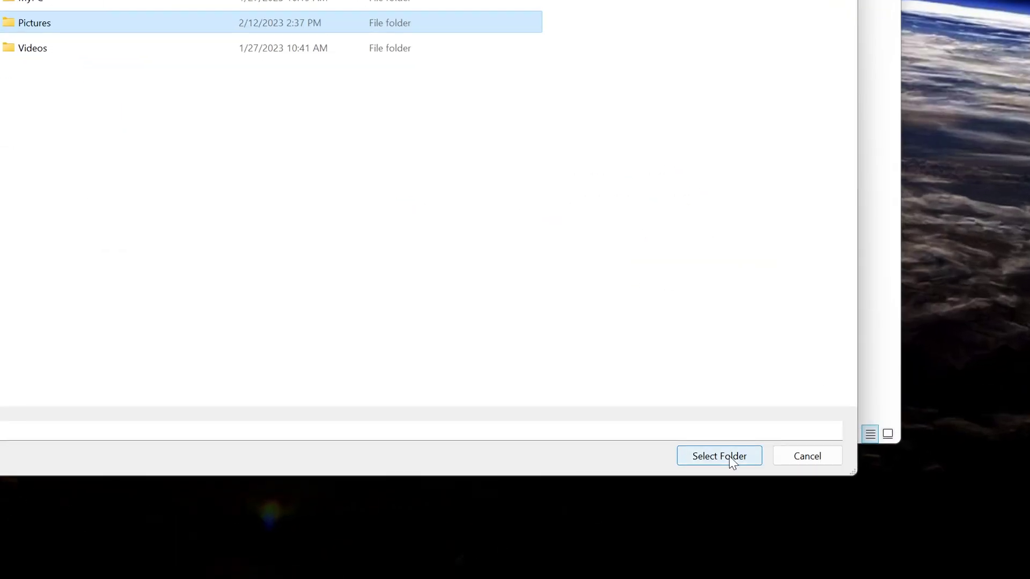
- Confirm D:\2023\Pictures as the destination, apply it, approve moving the files, and close Properties
click(732, 469)
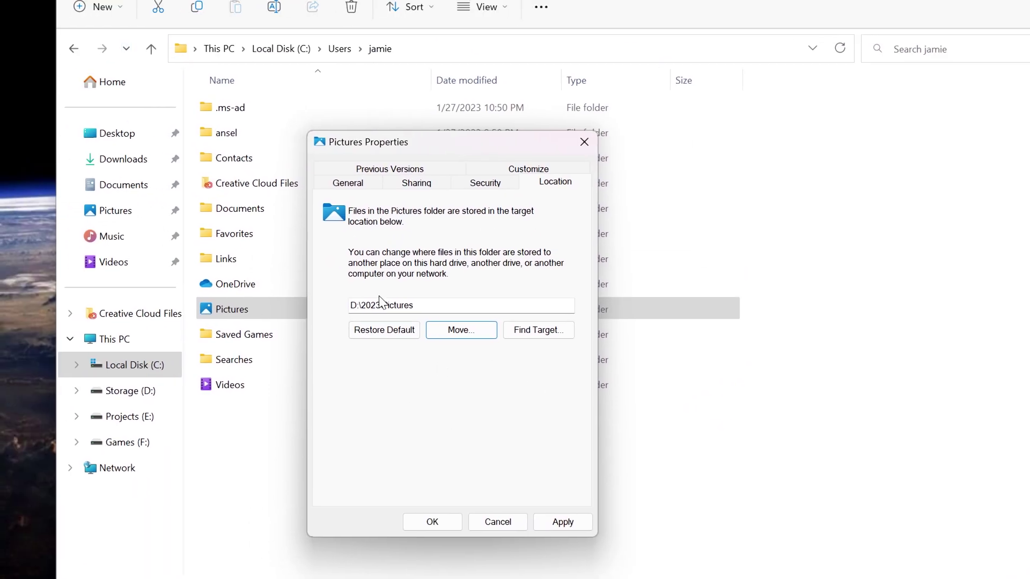
click(569, 522)
click(592, 357)
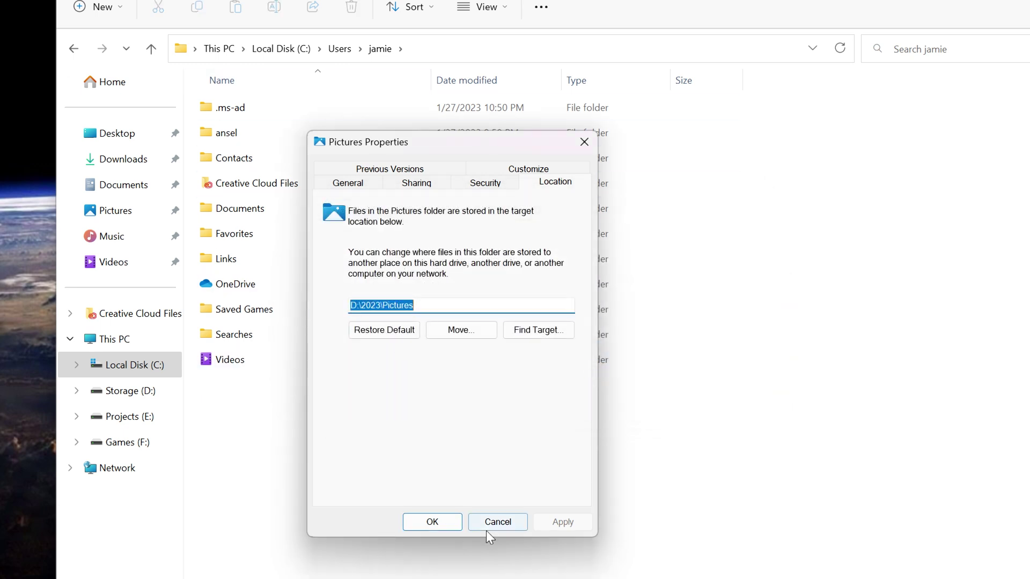
click(432, 522)
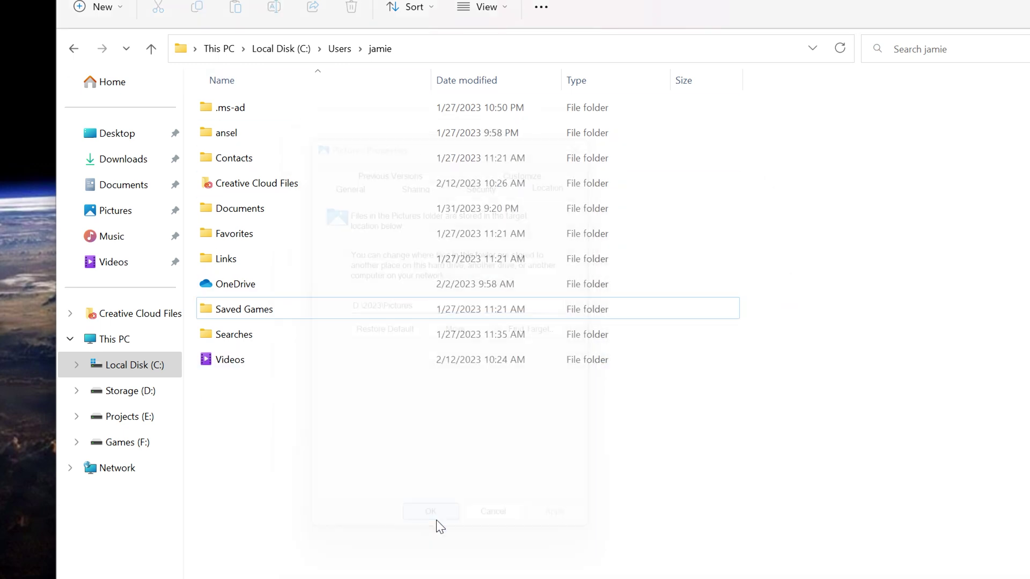
- Navigate back to Local Disk (C:) > Users > the user's profile folder
click(115, 396)
click(138, 363)
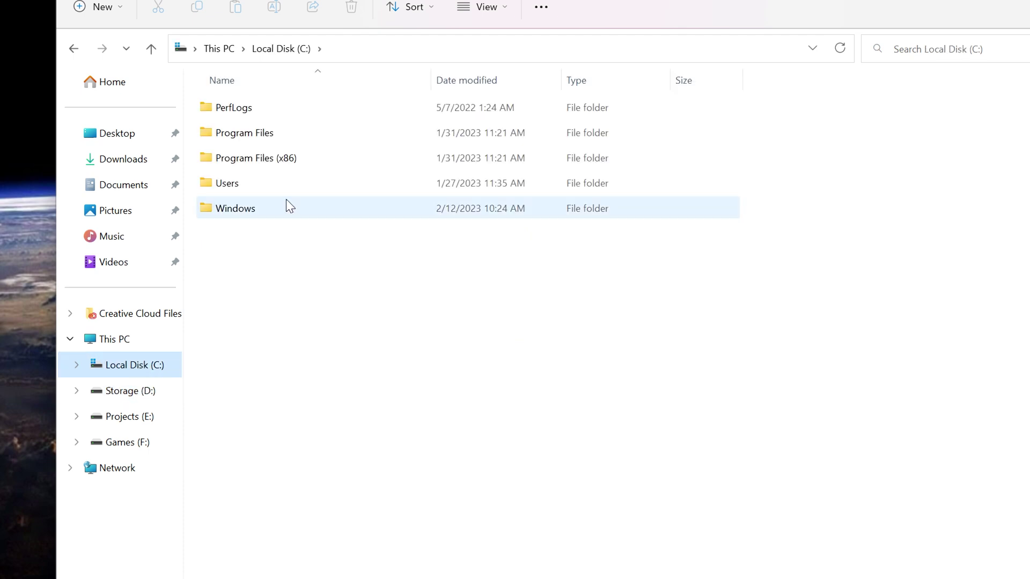
double_click(270, 187)
double_click(250, 108)
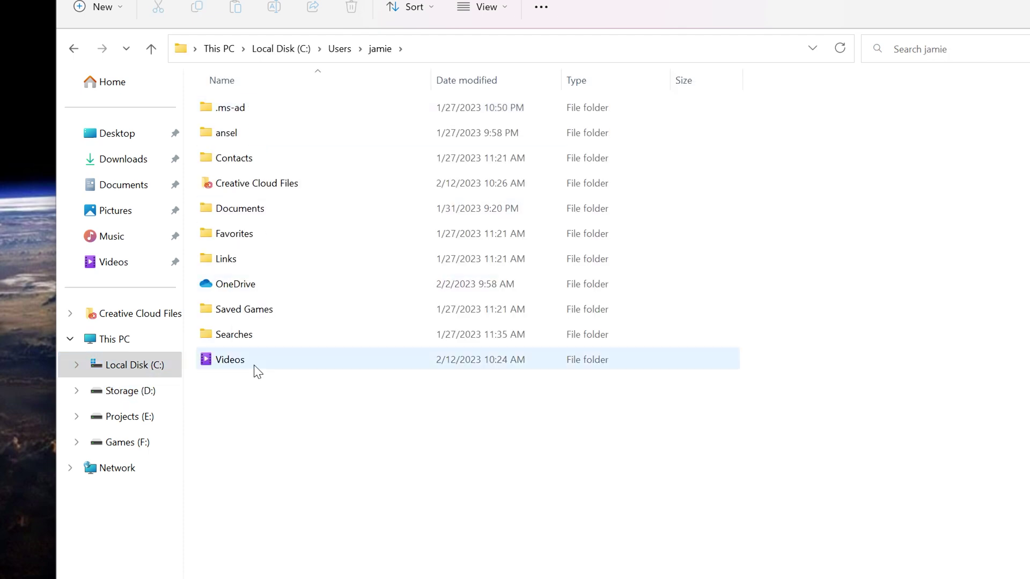
- Open the Videos folder's Location tab, start a Move, and browse to Storage (D:) > 2023
right_click(251, 368)
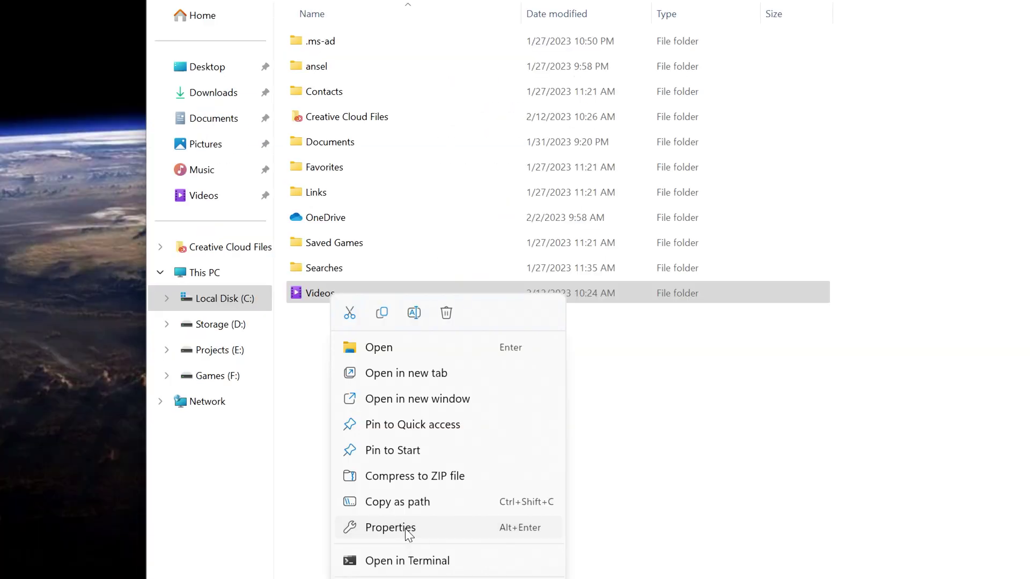
click(370, 527)
drag(623, 141, 618, 125)
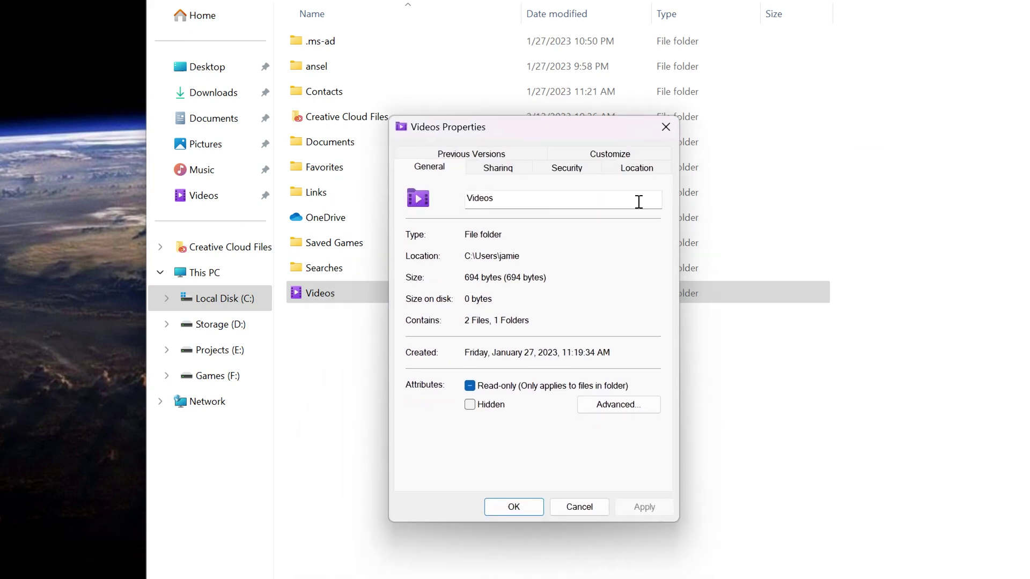
click(637, 168)
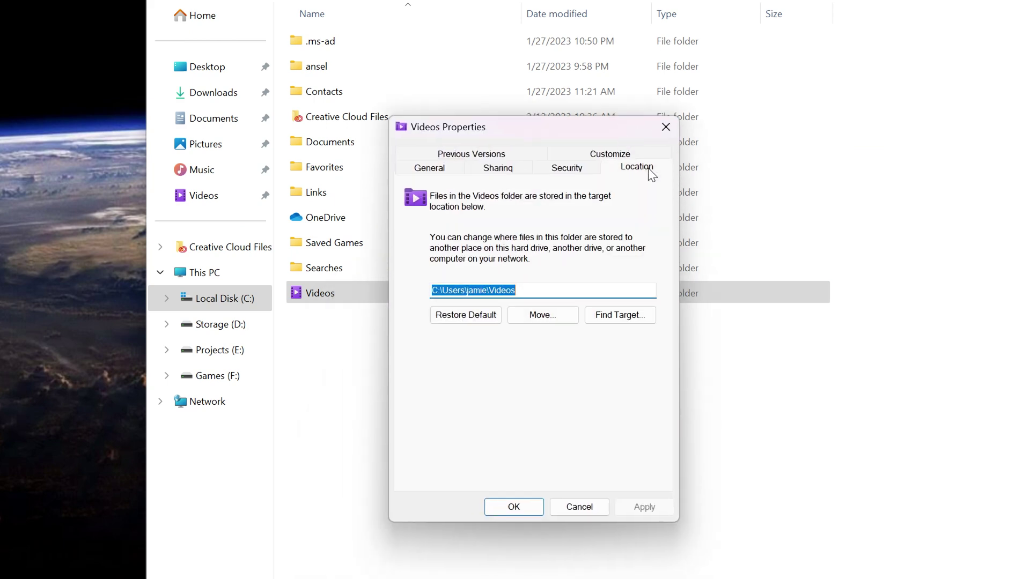
click(536, 319)
drag(626, 129, 513, 105)
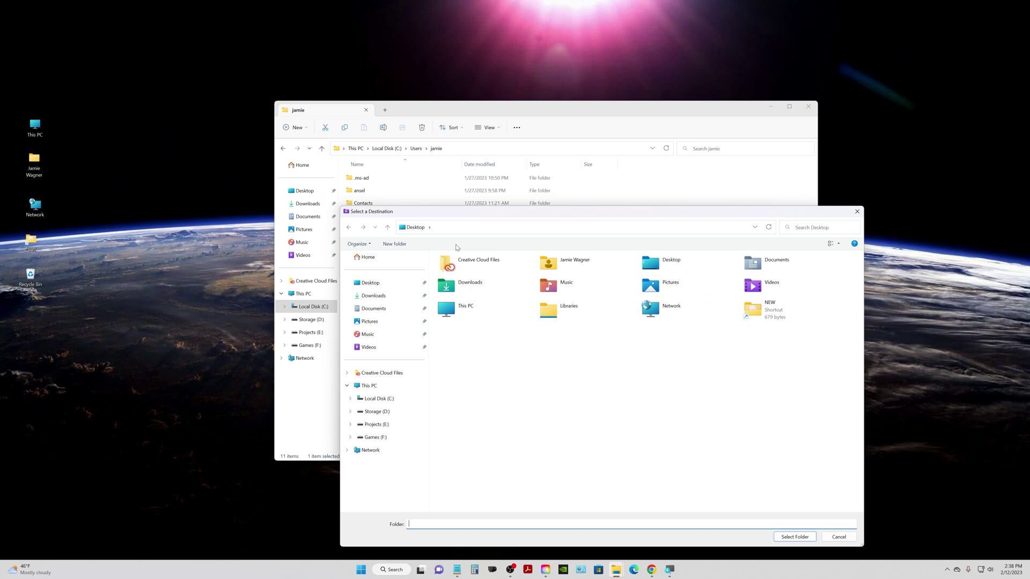
double_click(459, 313)
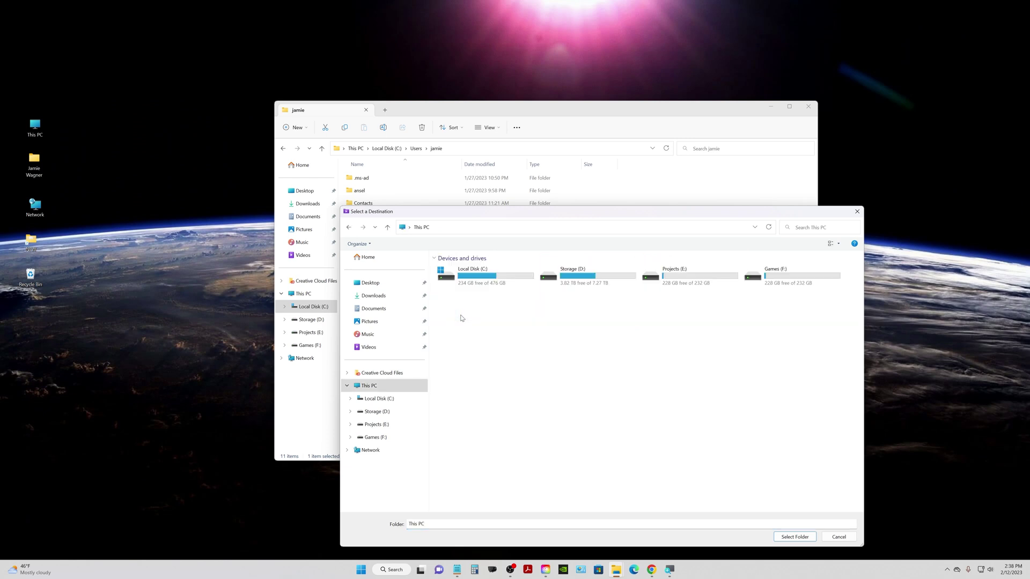
double_click(571, 279)
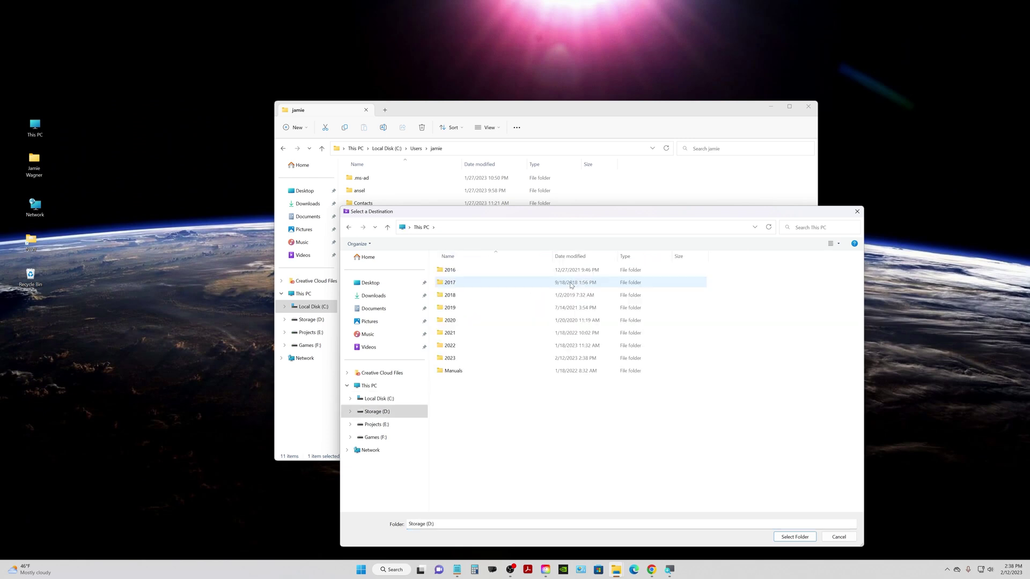
double_click(470, 359)
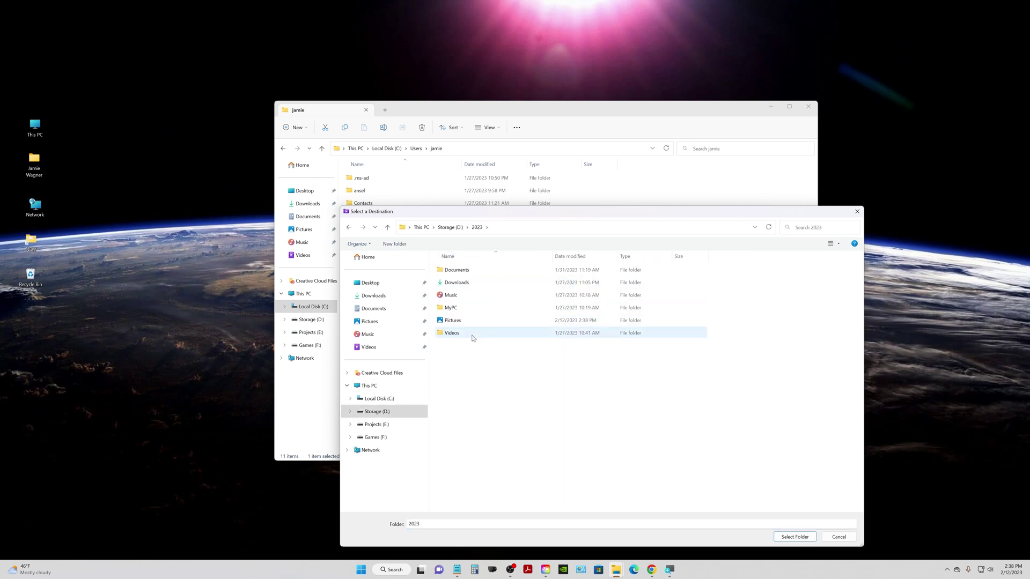
- Choose D:\2023\Videos, apply it, agree to move the files, and close Videos Properties
click(461, 337)
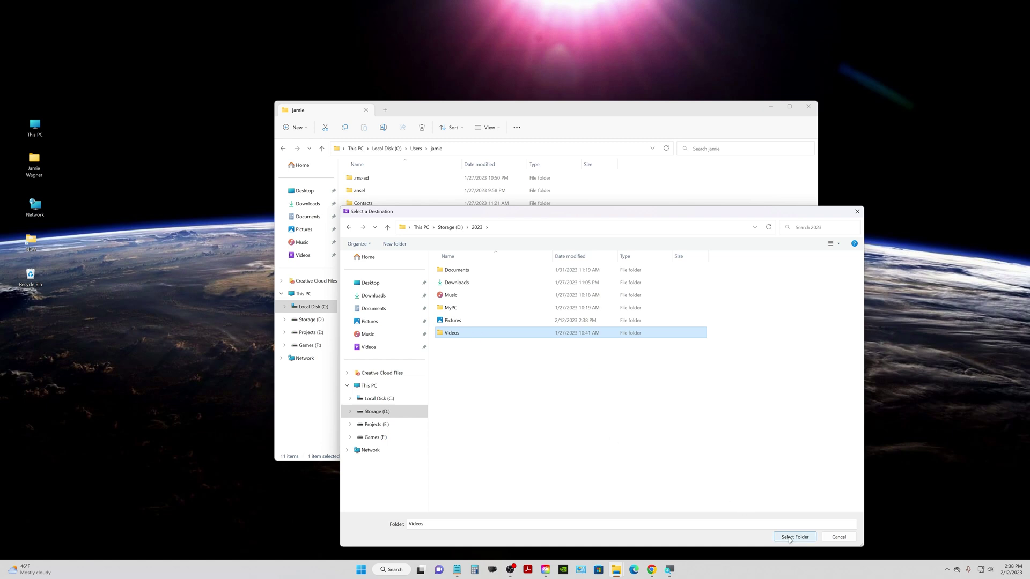
click(795, 537)
click(521, 412)
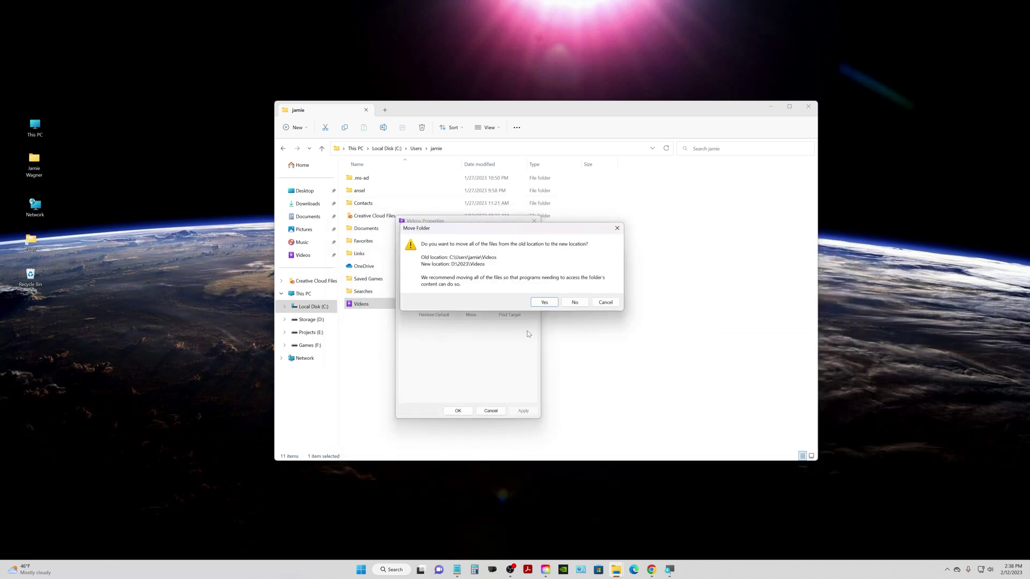
click(540, 298)
click(458, 411)
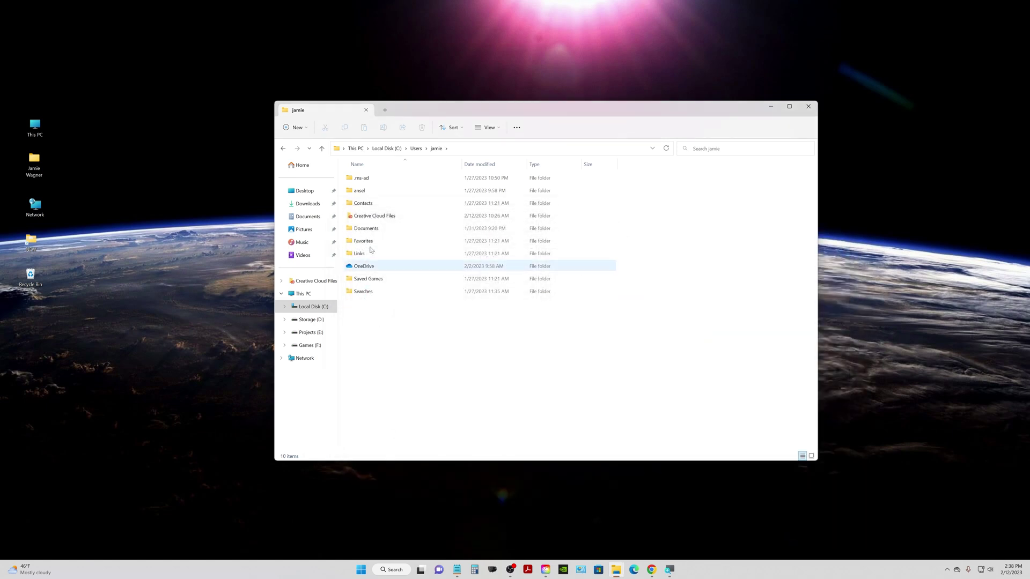
- Go back to This PC and open C:\Users and the user's profile folder to check it
click(284, 150)
click(284, 150)
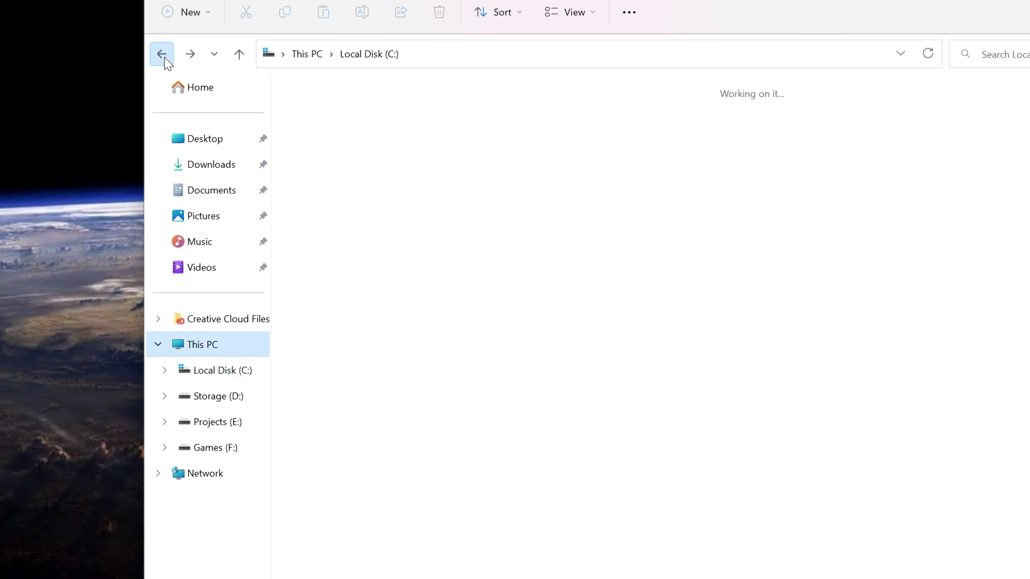
click(161, 54)
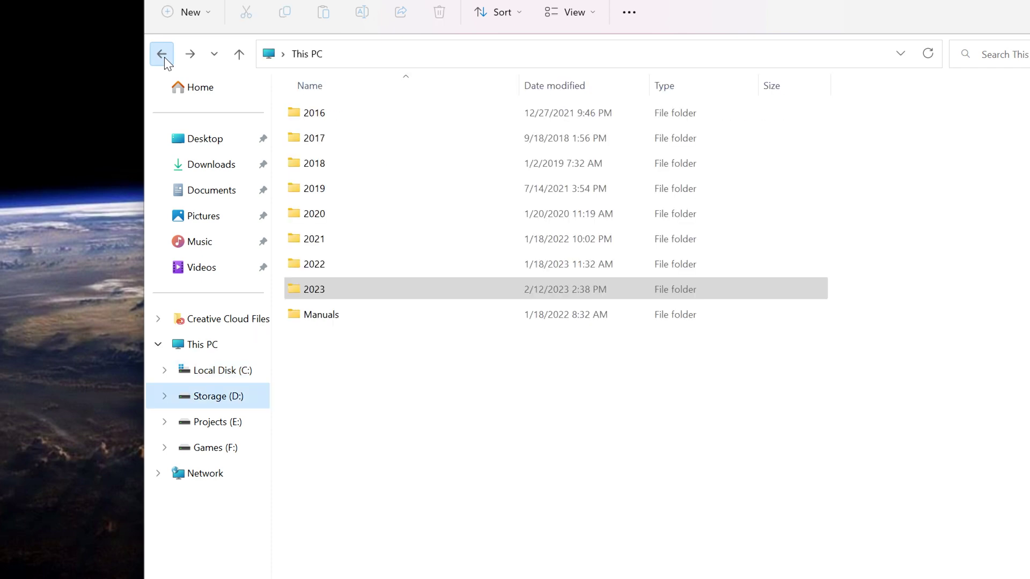
click(161, 55)
double_click(377, 113)
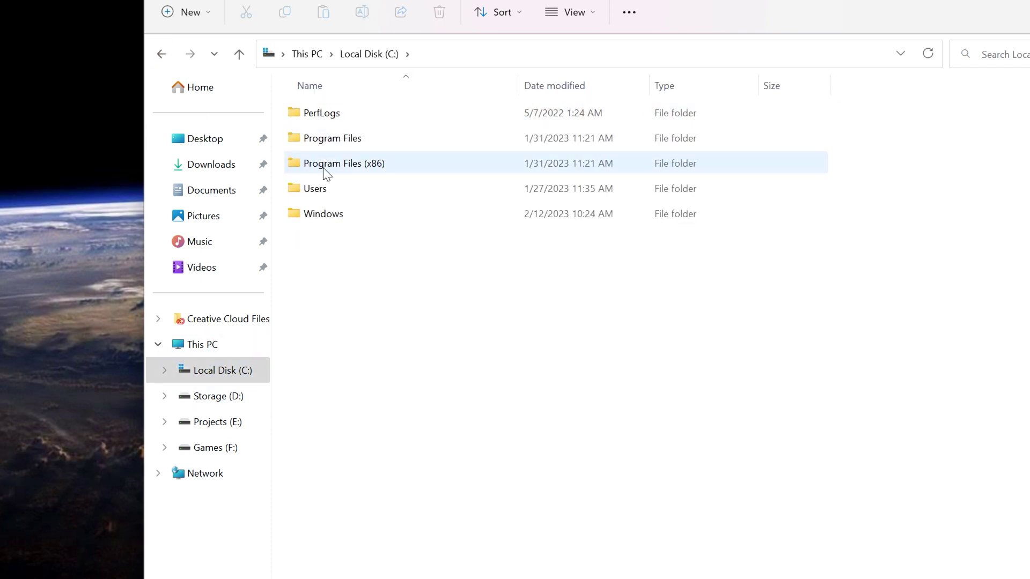
double_click(327, 188)
click(327, 113)
double_click(328, 113)
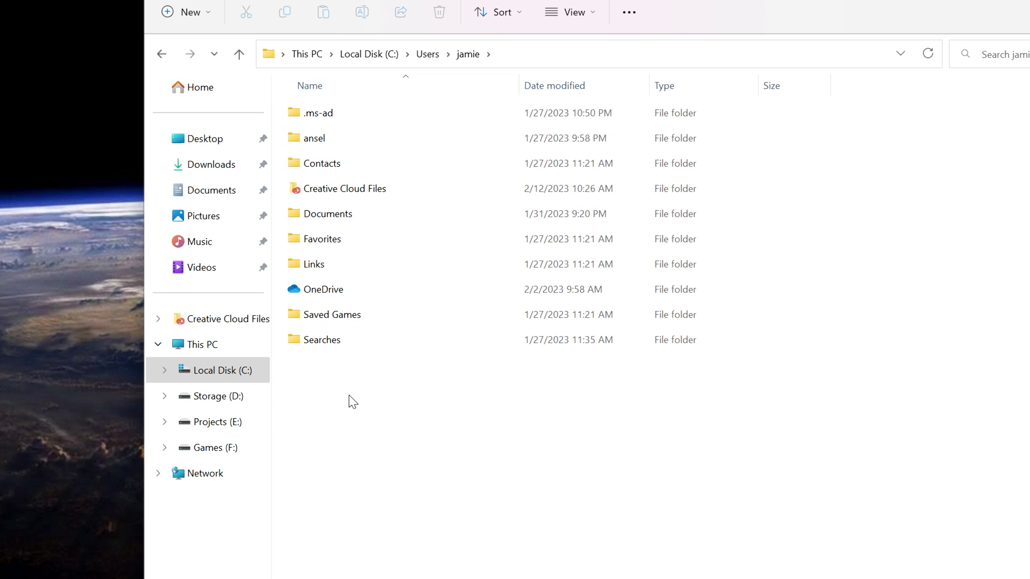
- Open D:\2023 to see the moved folders, then step back to the This PC drive list
click(201, 397)
double_click(349, 294)
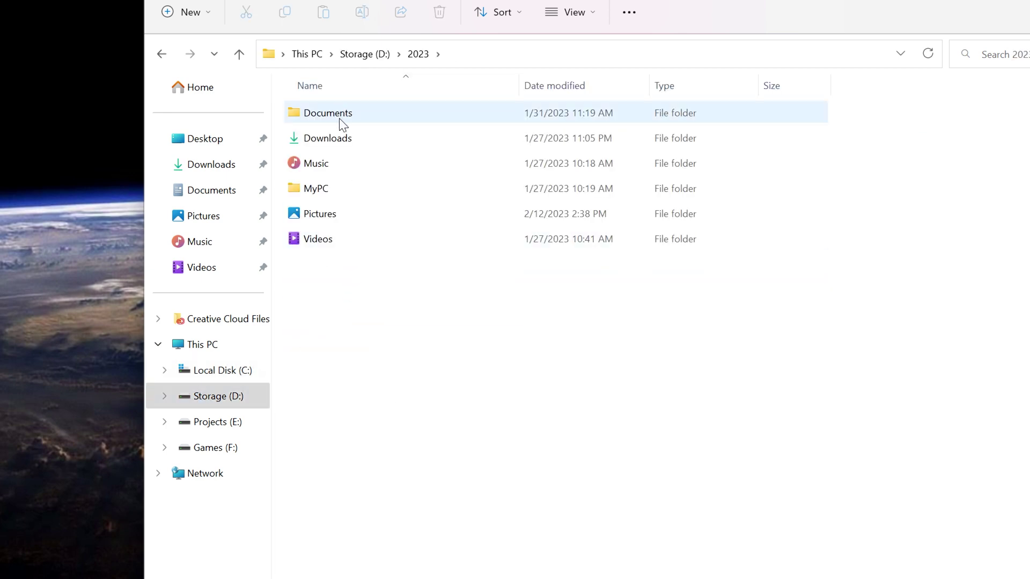
click(166, 57)
click(162, 55)
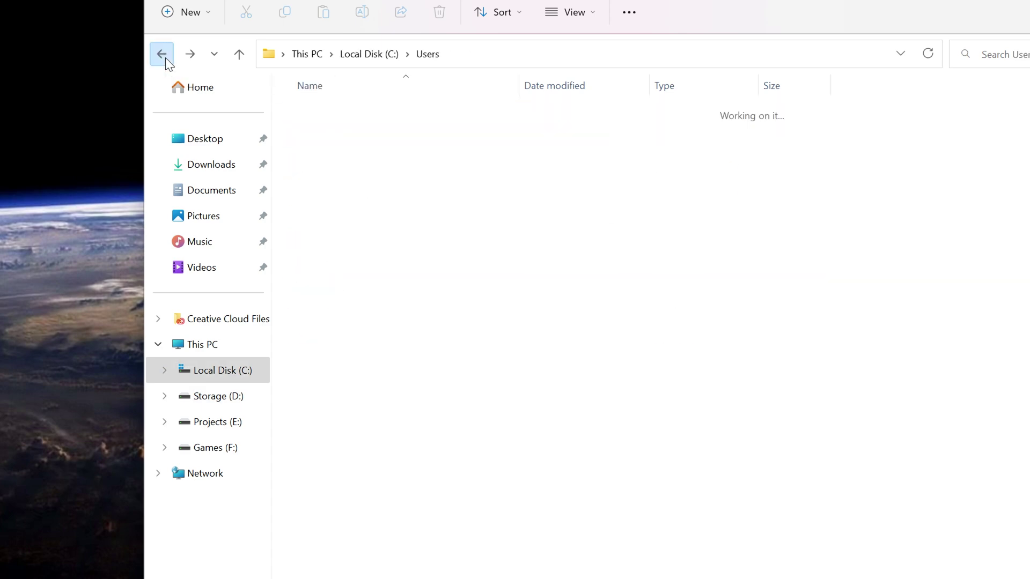
click(163, 55)
click(162, 54)
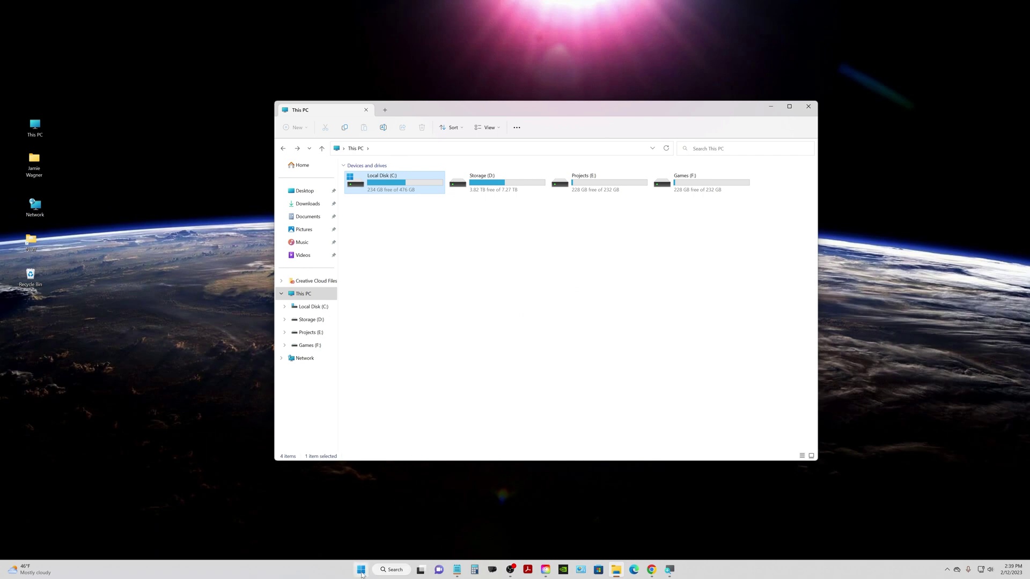
- From Start, open Settings at System > Storage > Advanced storage settings > Where new content is saved
click(361, 570)
click(611, 334)
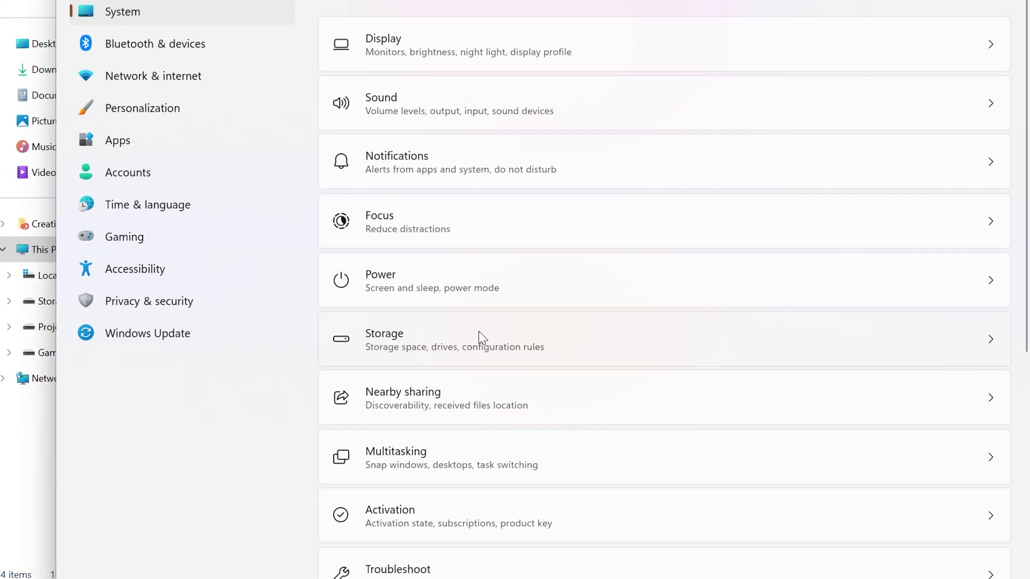
click(465, 336)
click(470, 403)
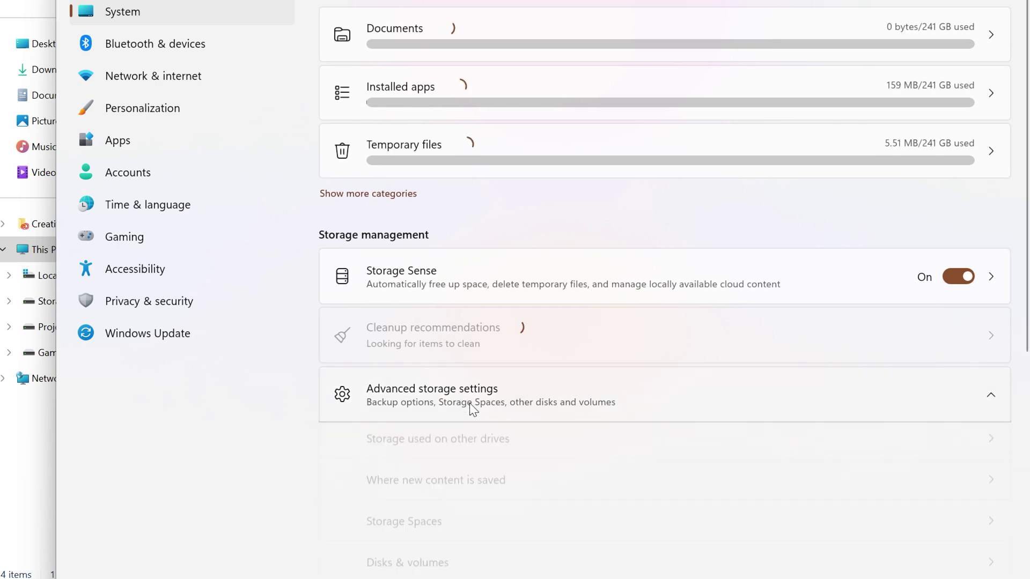
scroll(471, 406, down, 5)
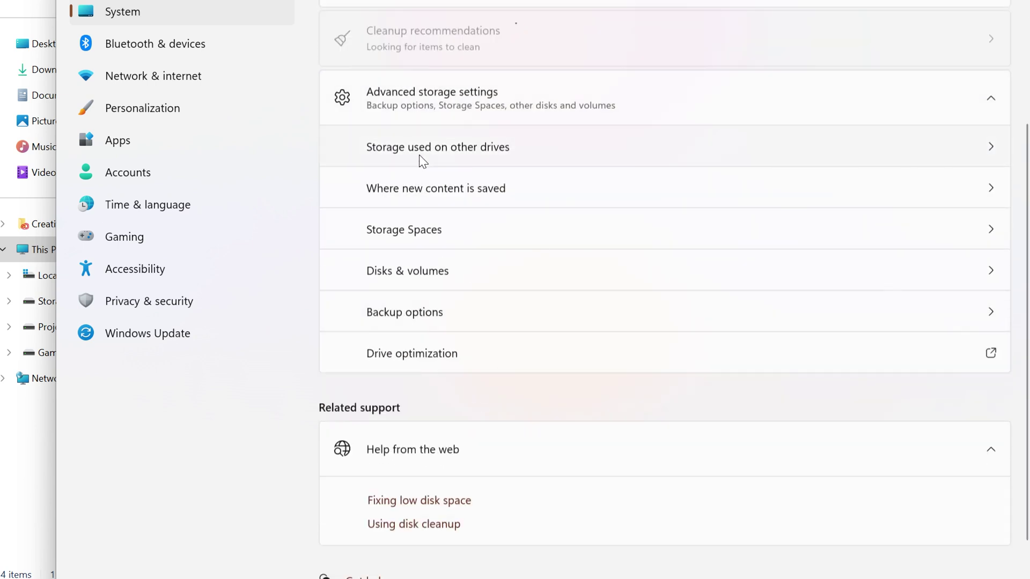
click(477, 196)
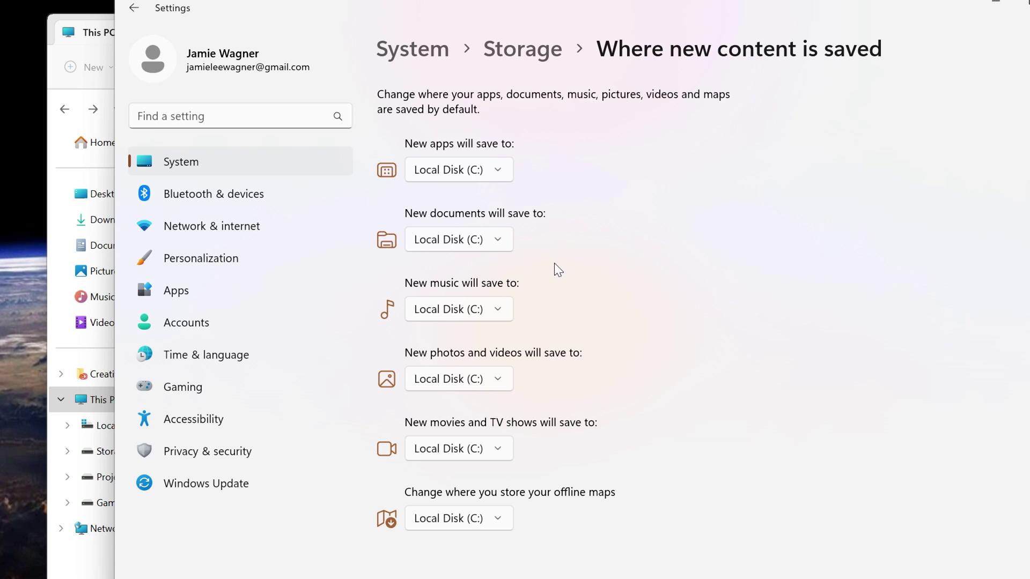
click(498, 170)
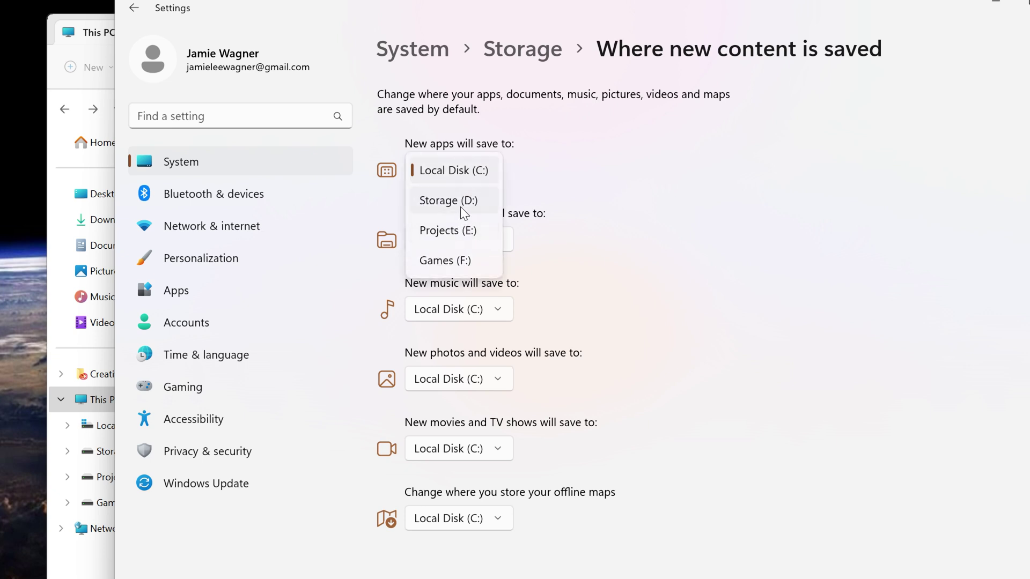
click(626, 279)
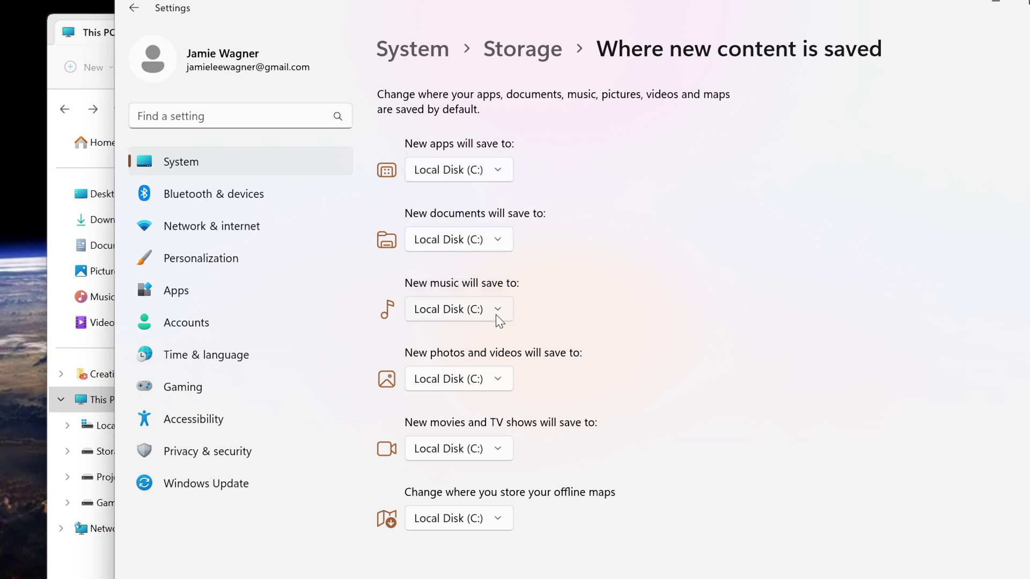
click(497, 308)
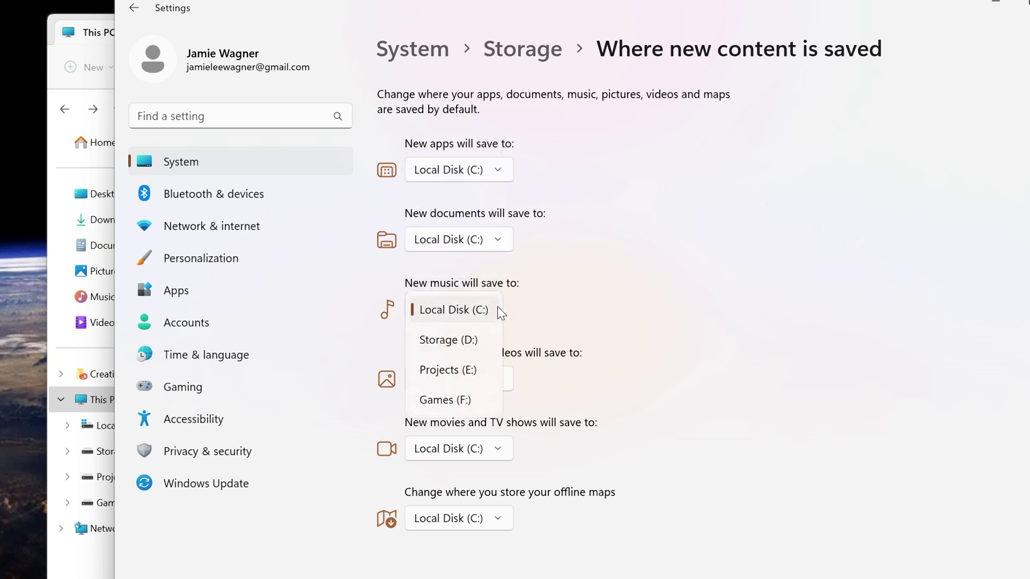
click(461, 342)
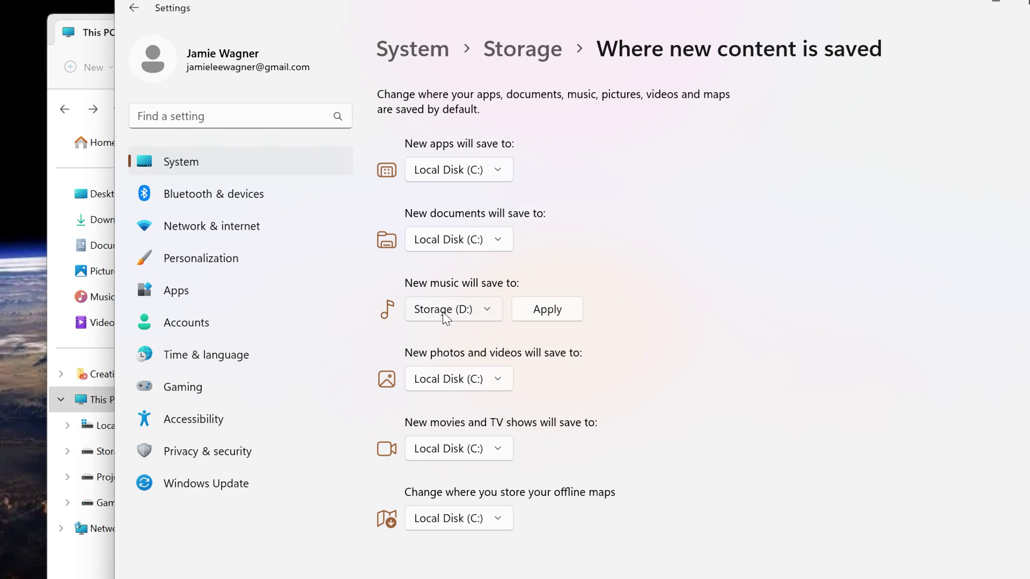
click(443, 311)
click(443, 310)
click(488, 311)
click(450, 286)
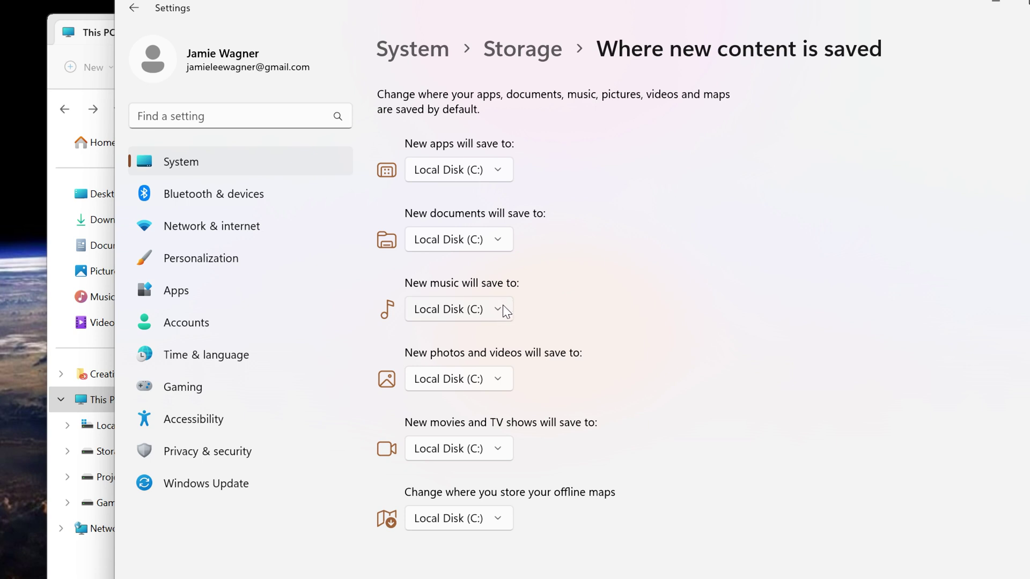
click(493, 315)
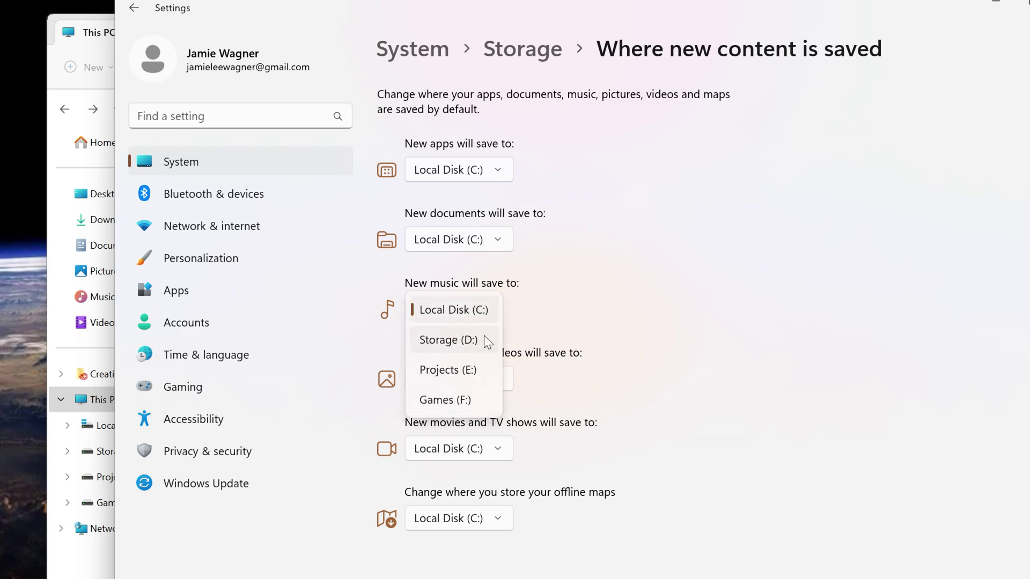
click(473, 311)
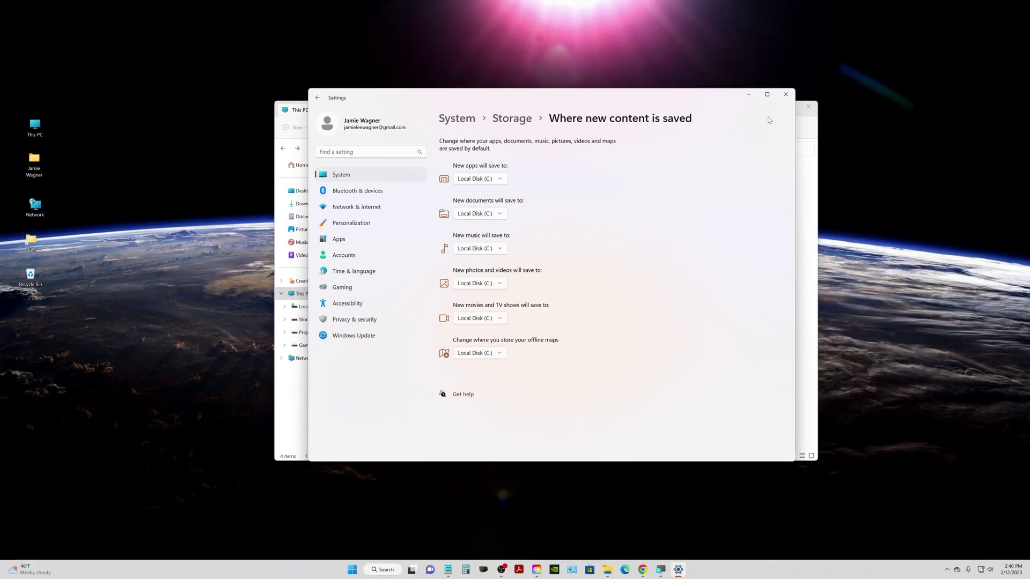
- Close Settings, check the relocated folders in D:\2023, and return to the This PC drive list
click(785, 94)
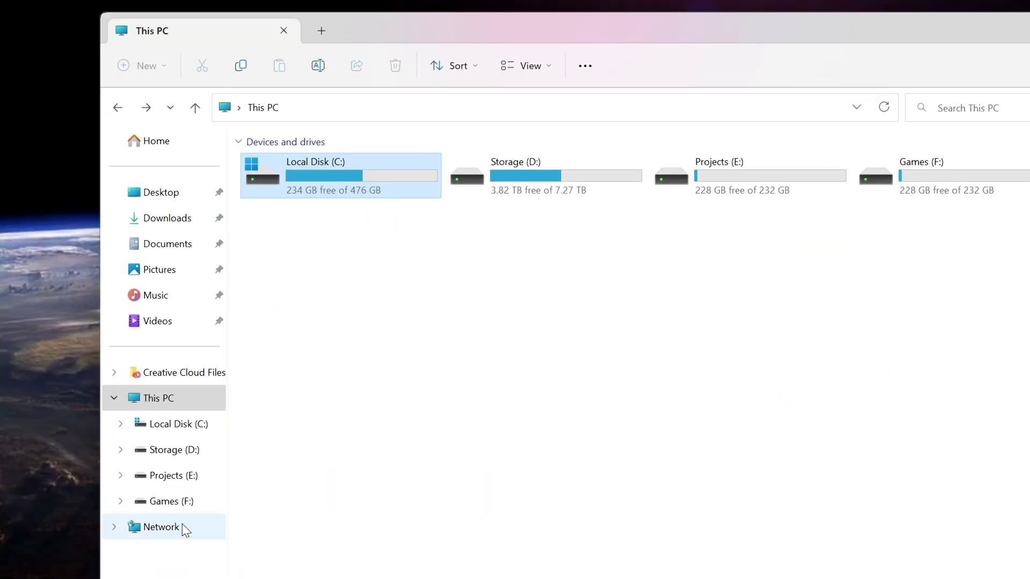
click(282, 335)
double_click(295, 348)
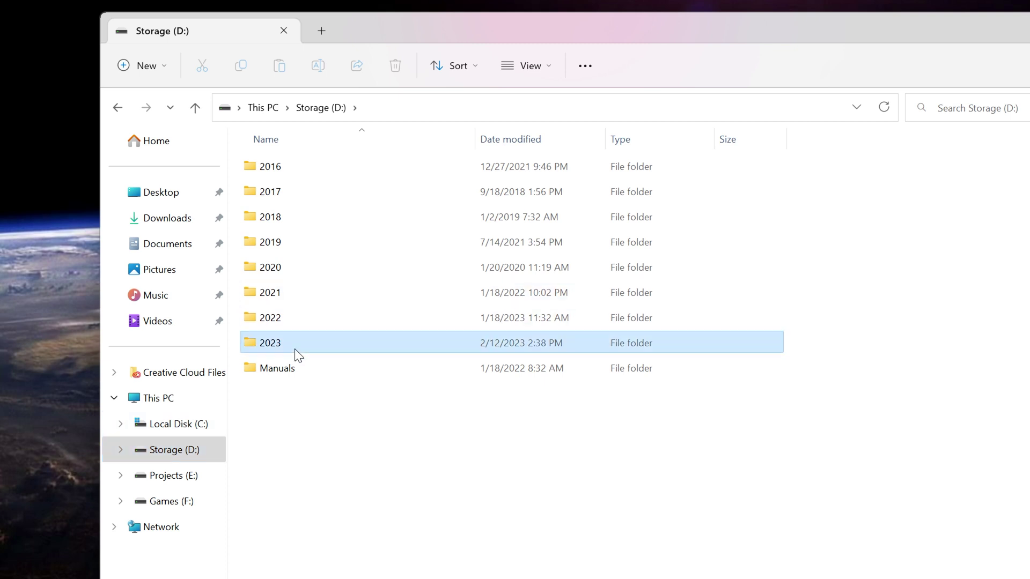
click(191, 405)
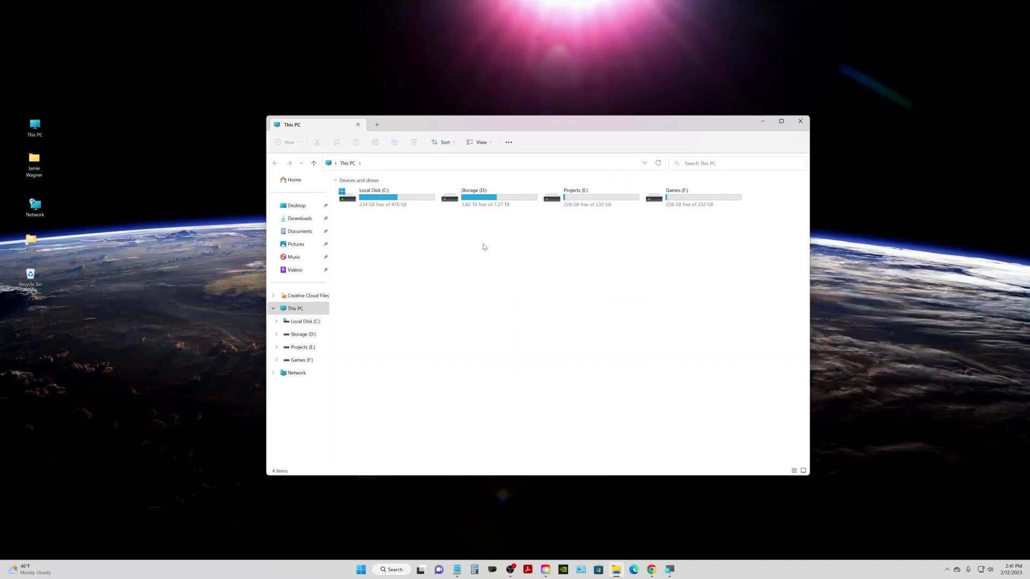